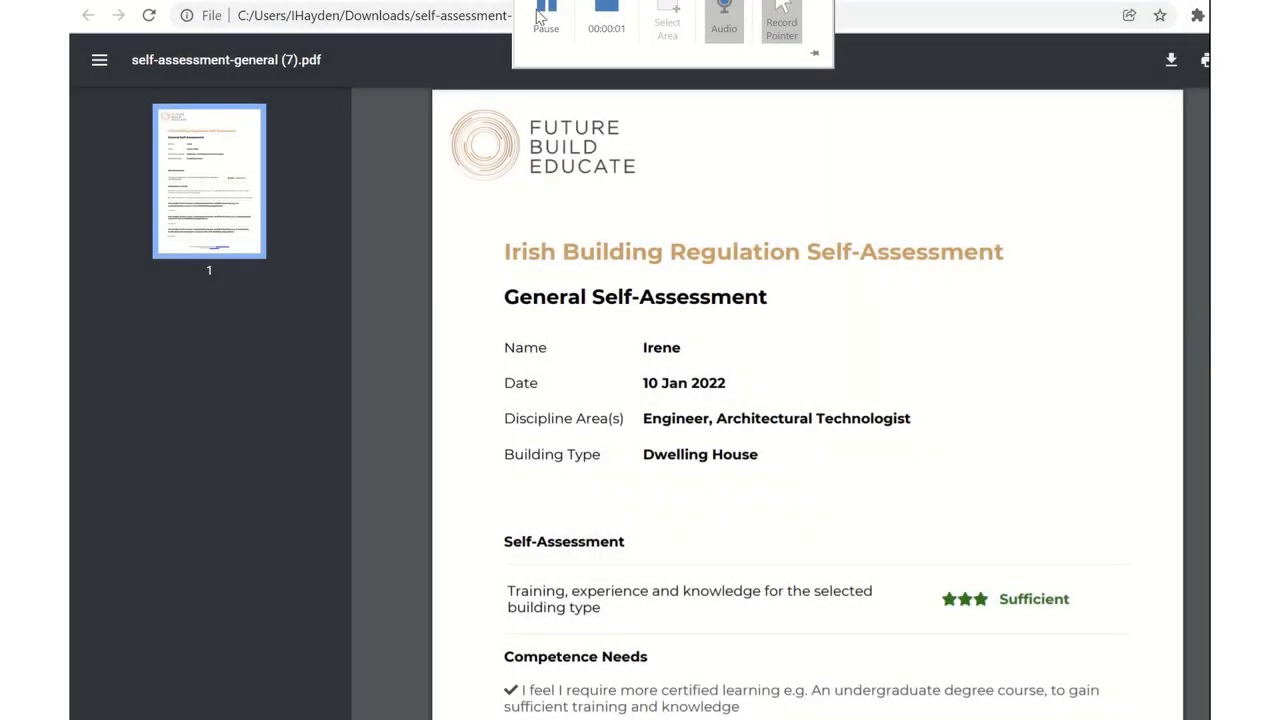
Leave the PDF summary and open the self-assessment start page to complete another form
click(884, 20)
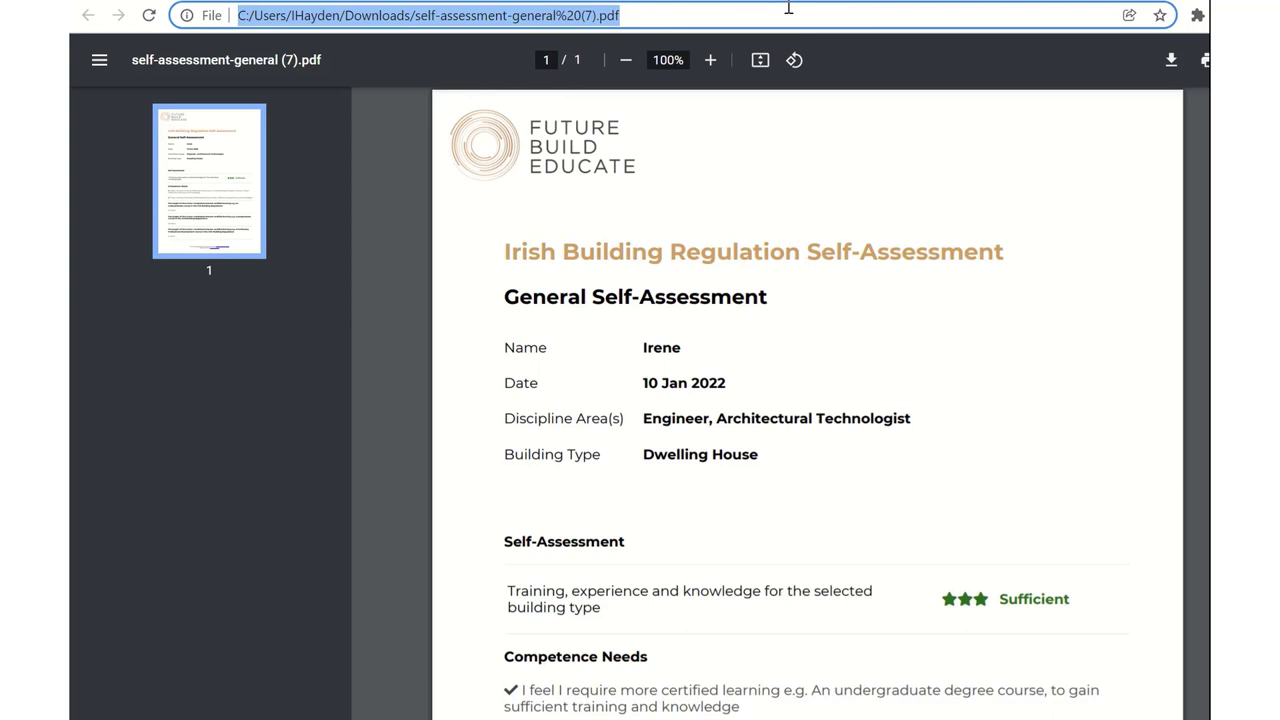
key(ctrl+shift+Tab)
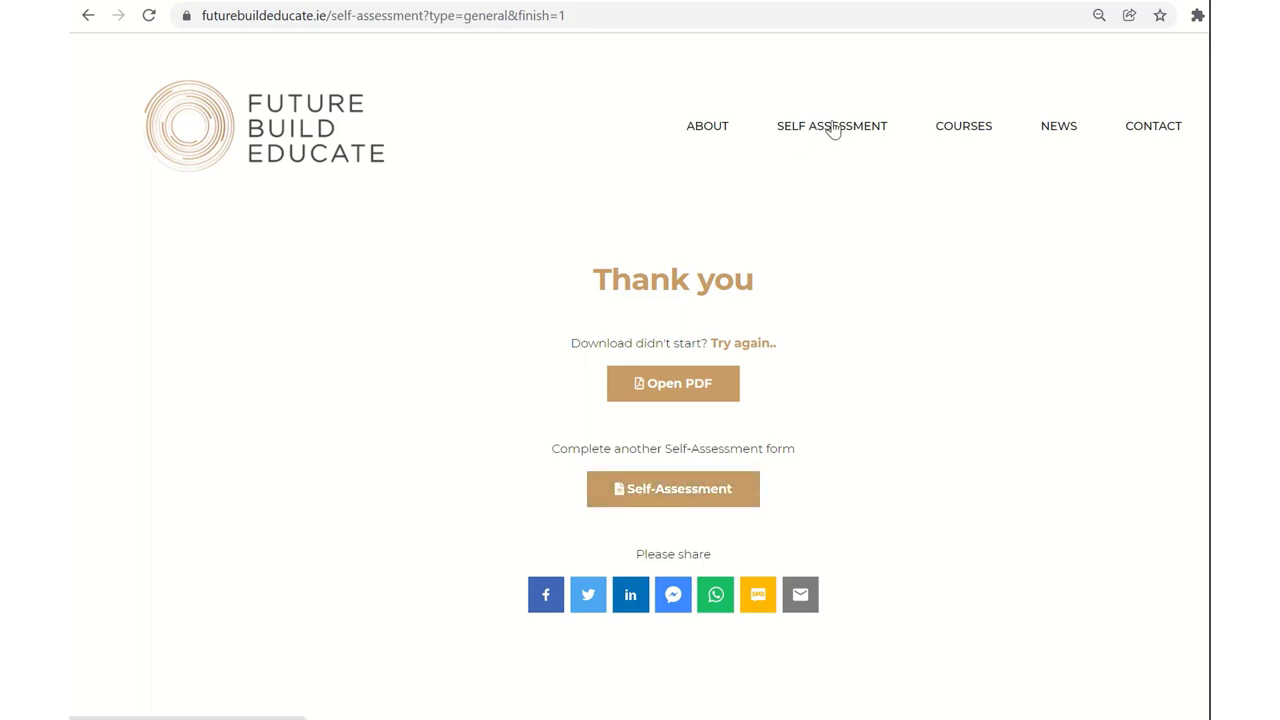
click(678, 492)
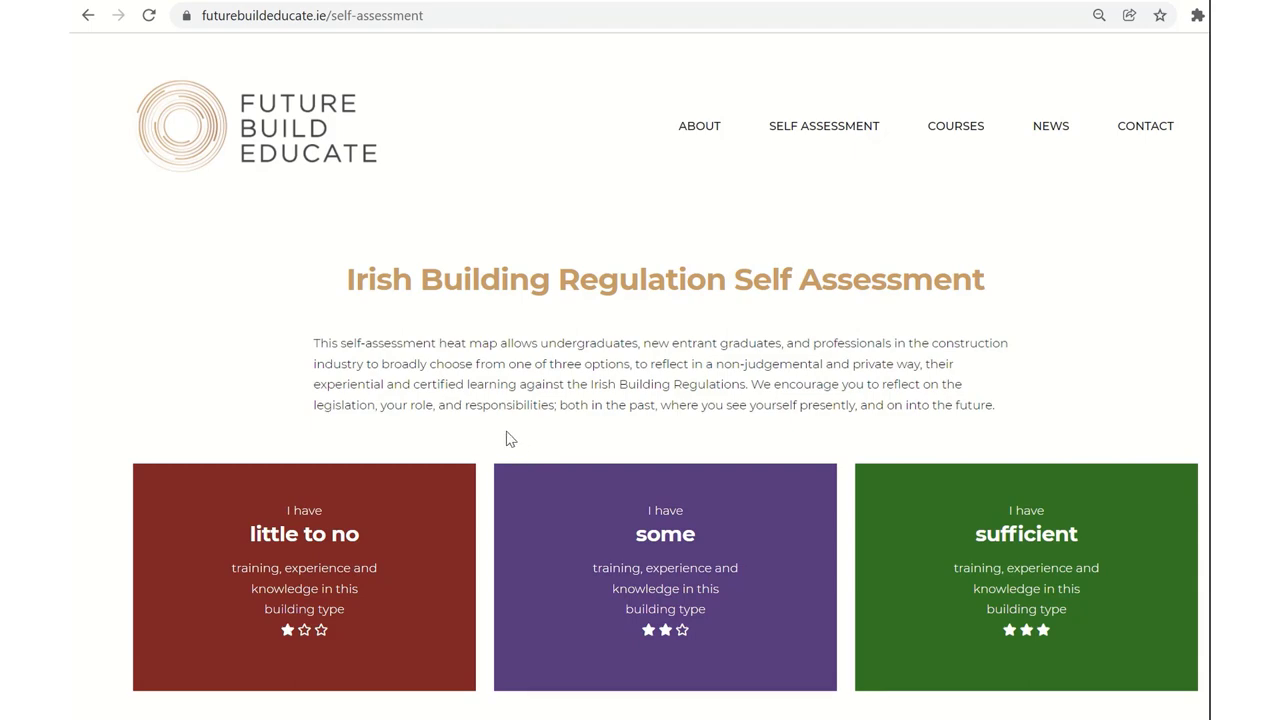
Read the self-assessment introduction and rating levels, highlighting the sentence that encourages repeating the exercise once a year
scroll(505, 439, down, 4)
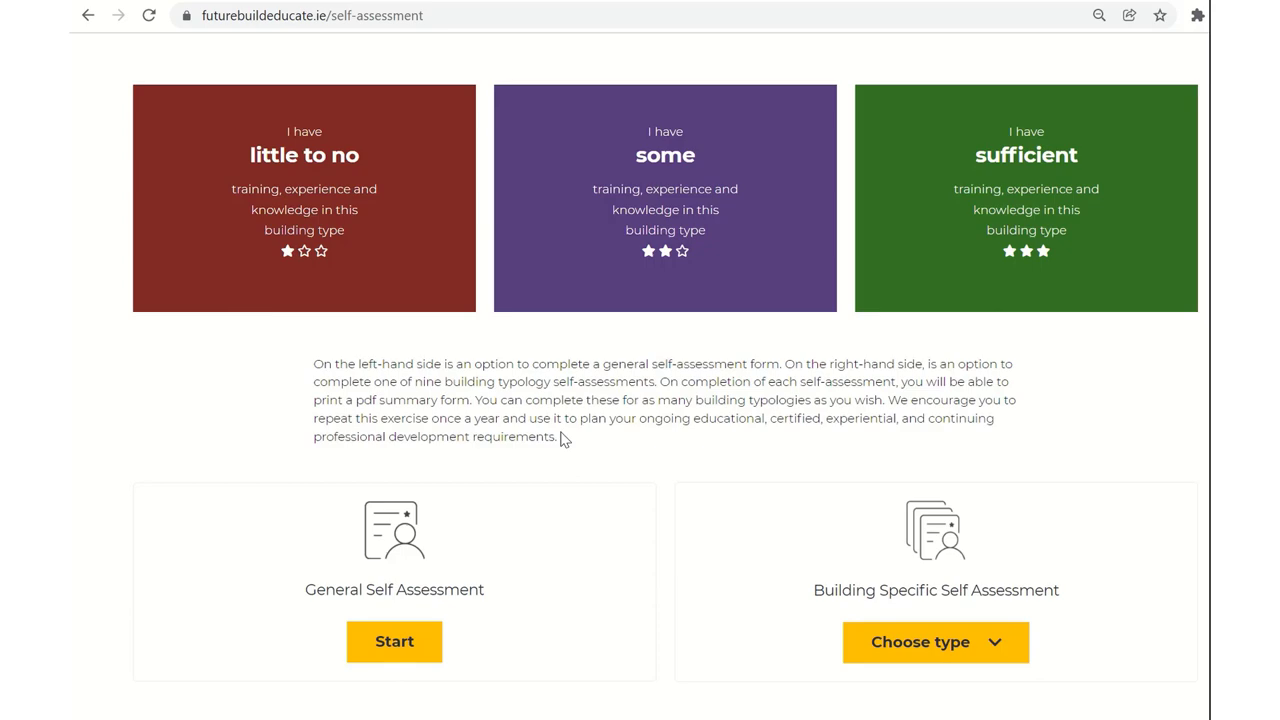
scroll(562, 438, up, 2)
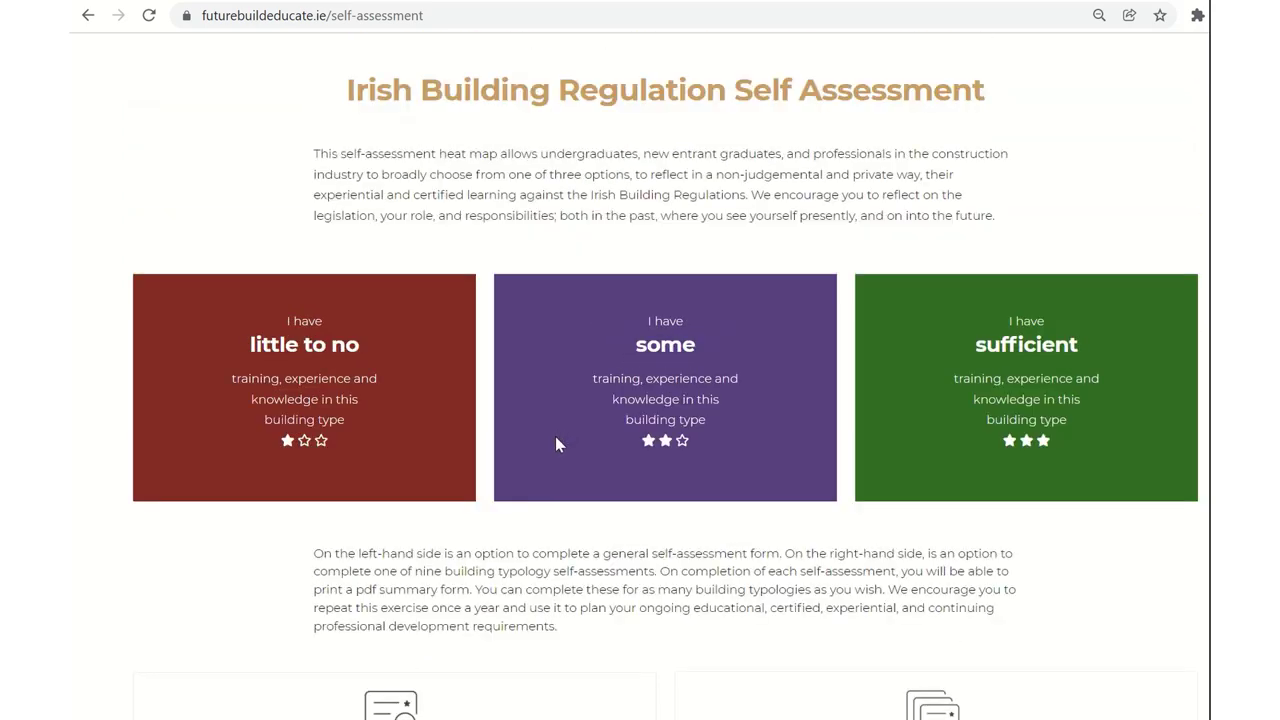
scroll(557, 440, down, 1)
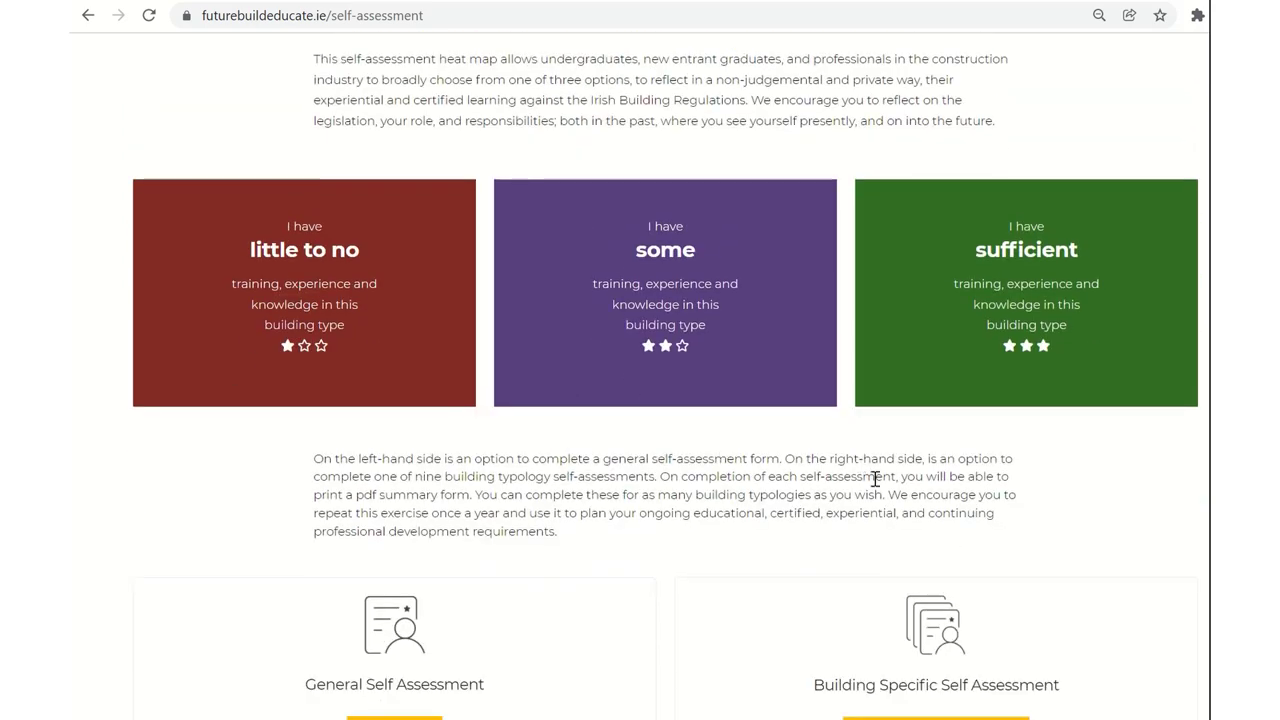
drag(888, 494, 903, 531)
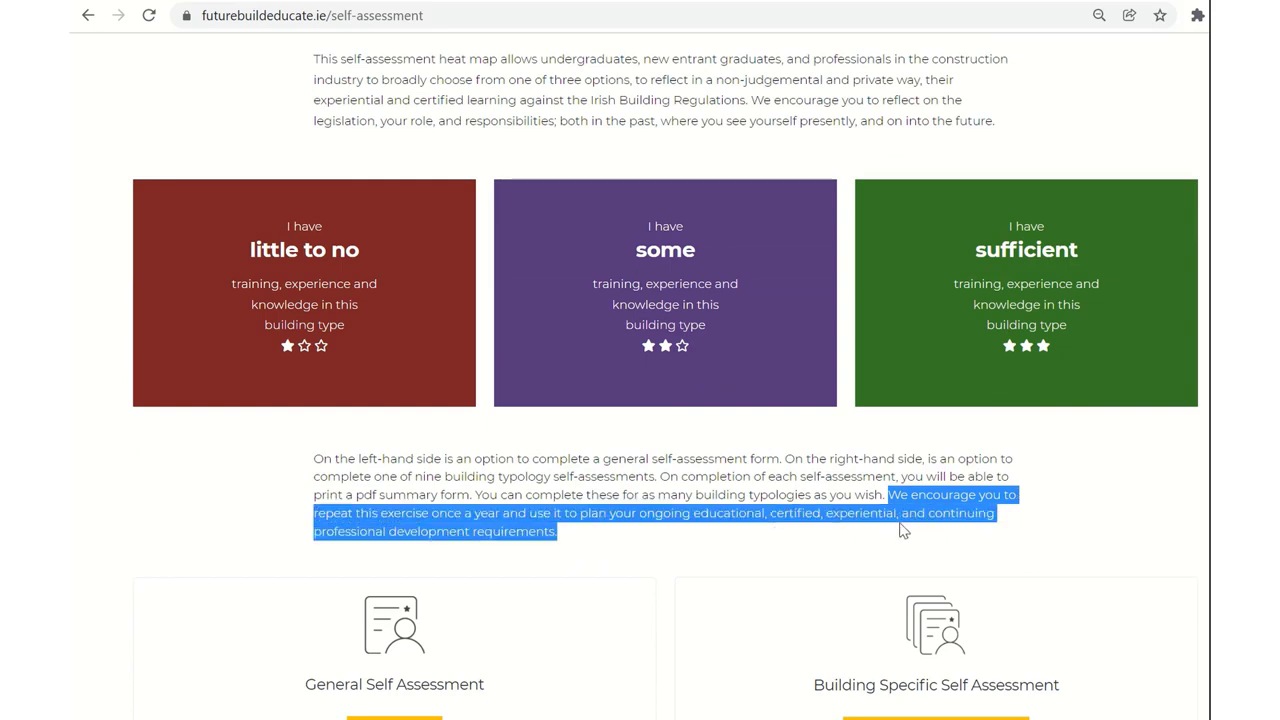
click(775, 510)
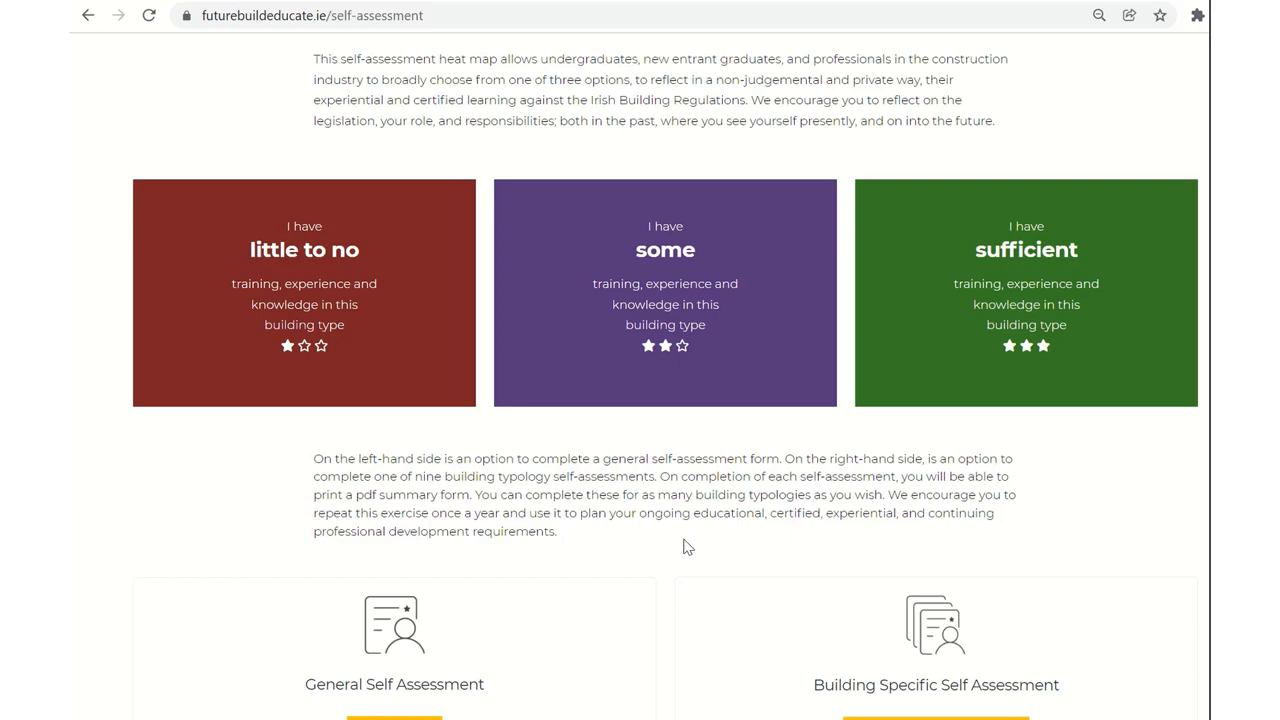
Start a Building Specific Self Assessment for the Dwelling House type
scroll(686, 546, down, 2)
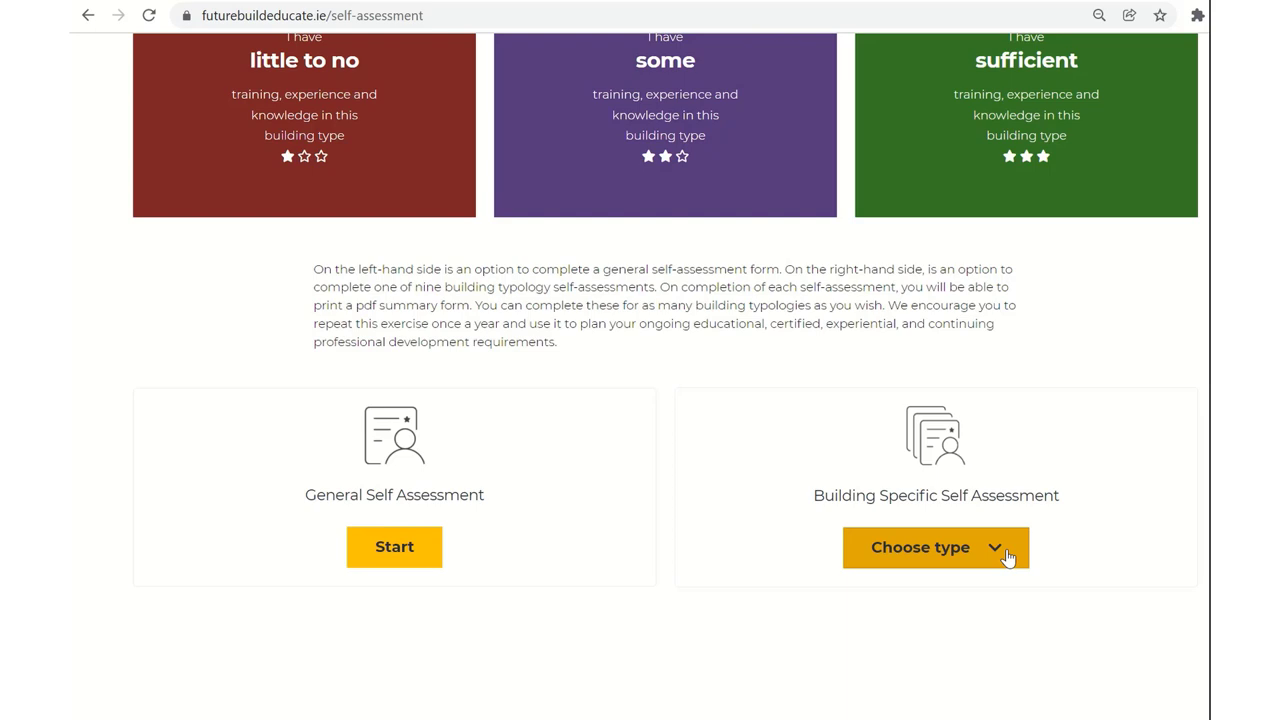
click(994, 557)
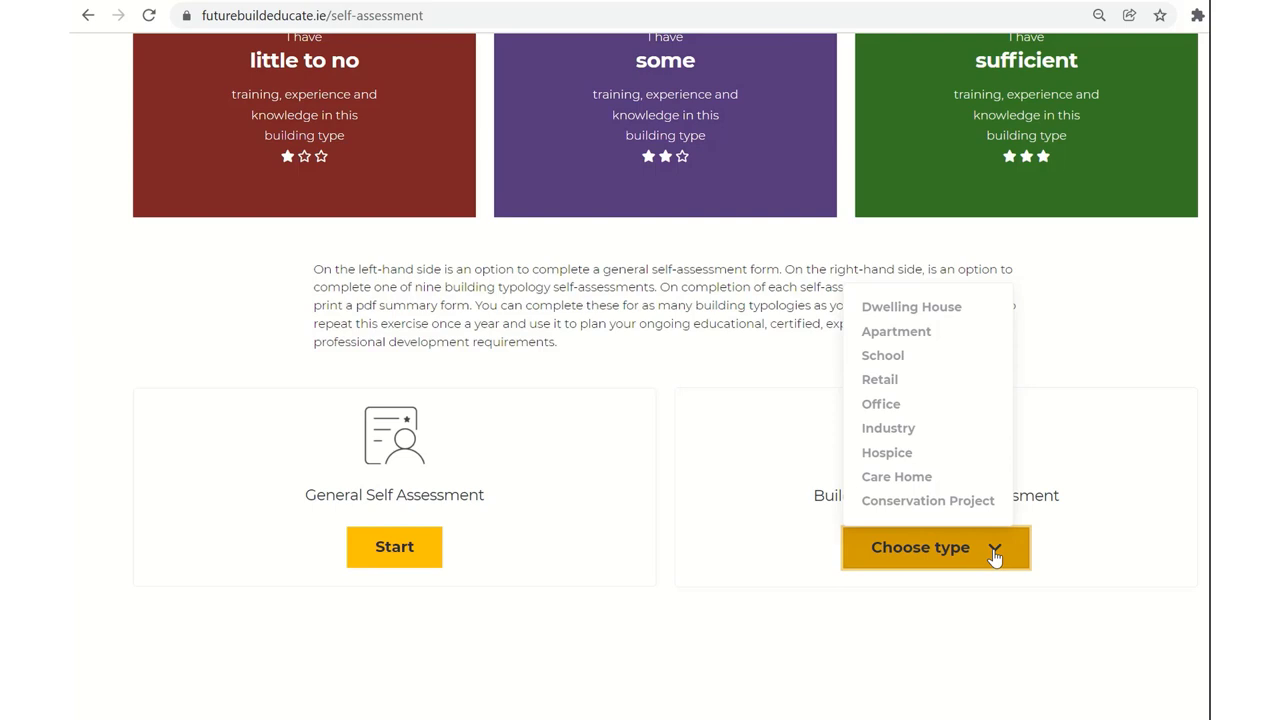
click(904, 310)
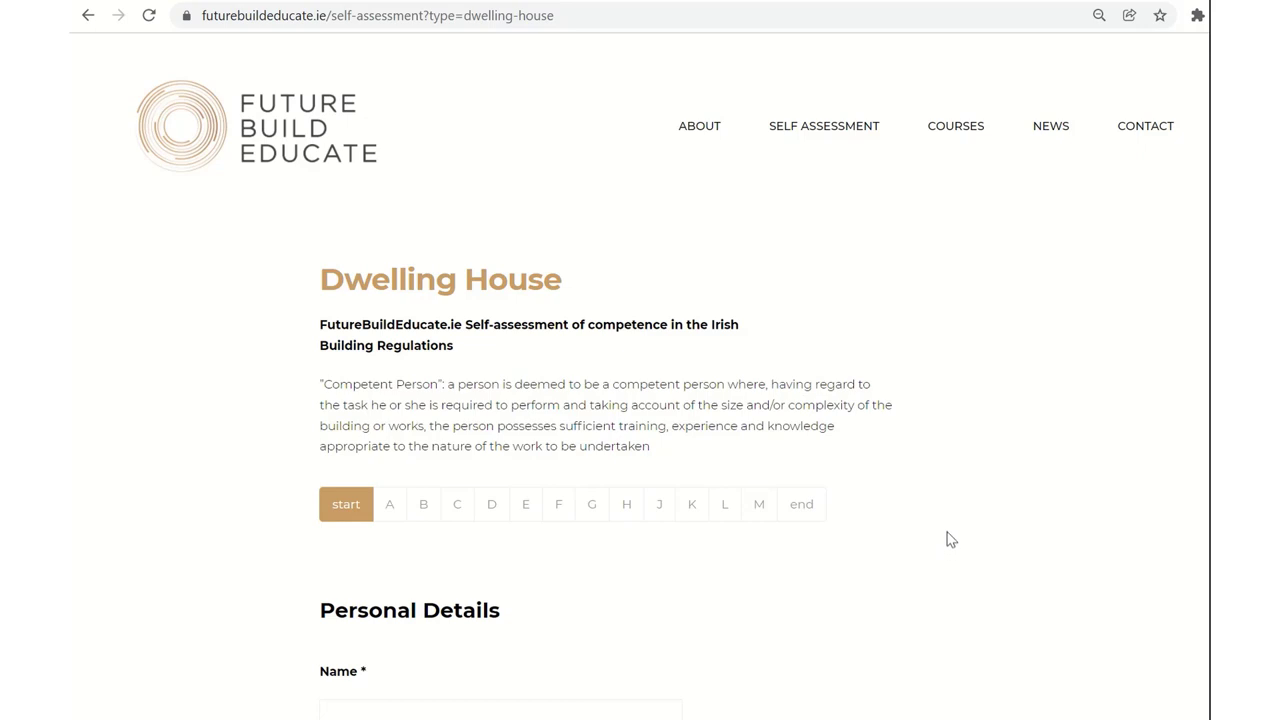
Enter the assessed person's name in the Personal Details section
scroll(951, 540, down, 2)
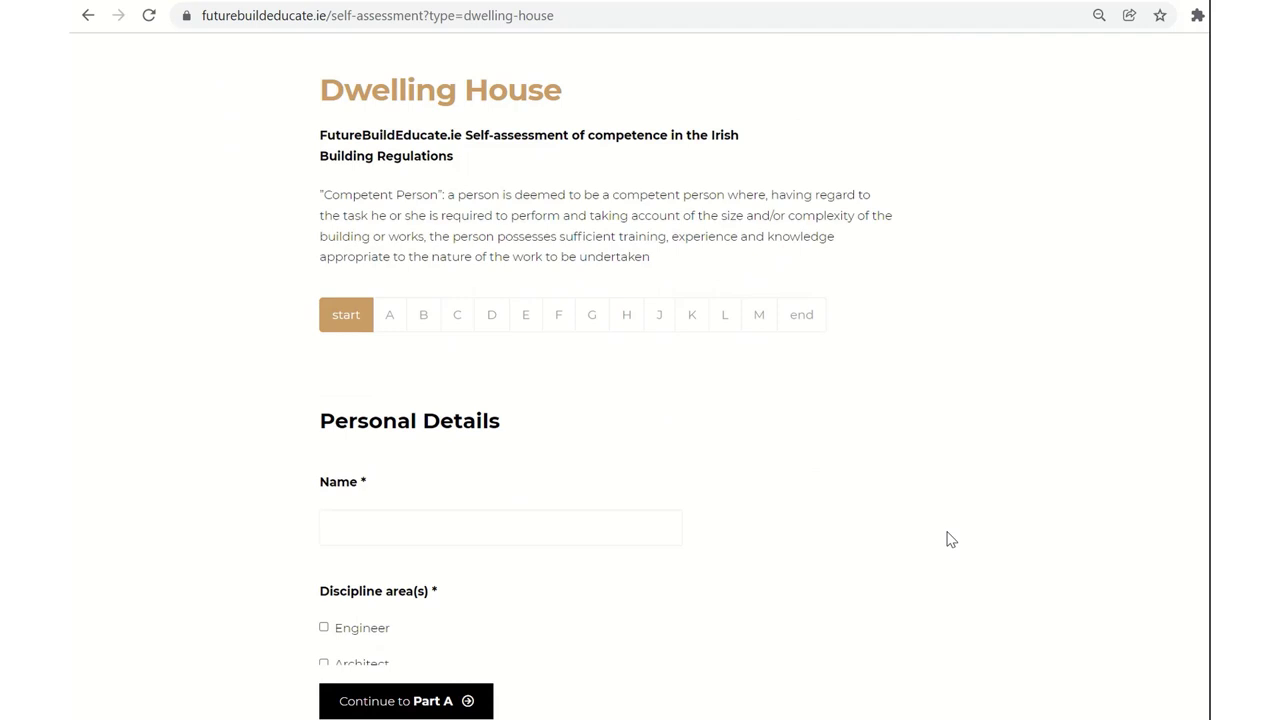
scroll(951, 540, down, 1)
click(509, 441)
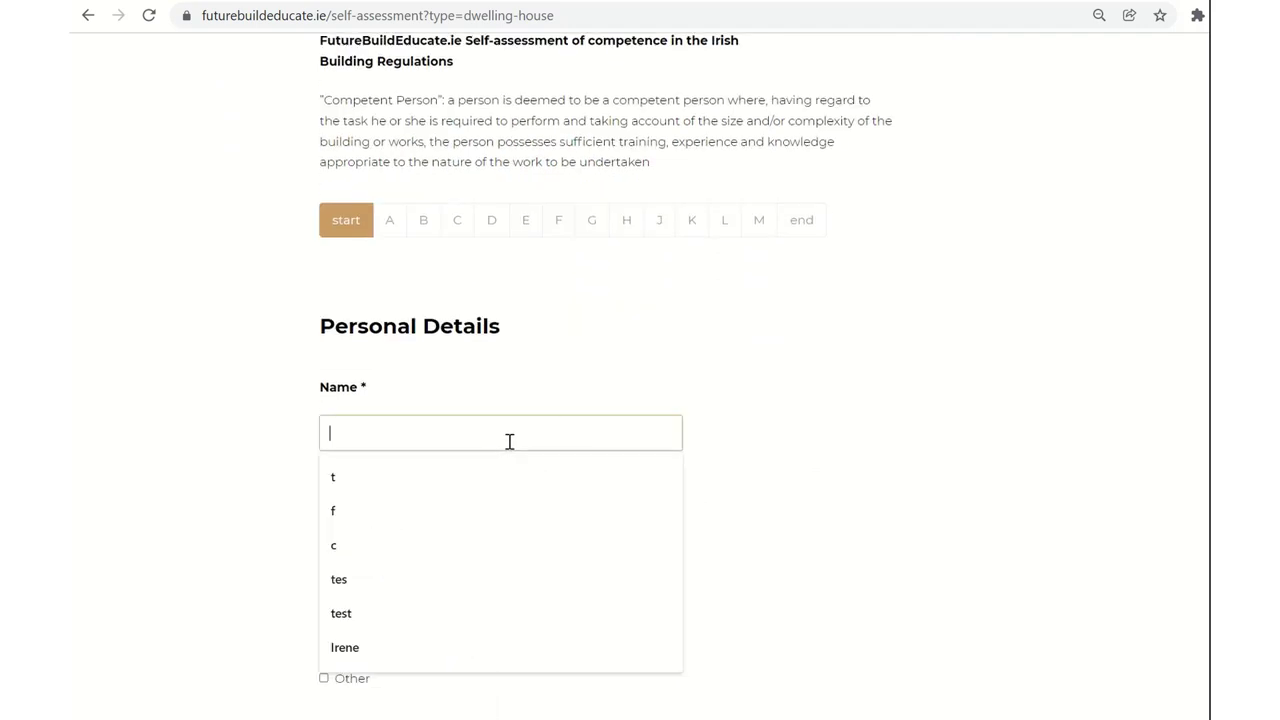
text(Irene)
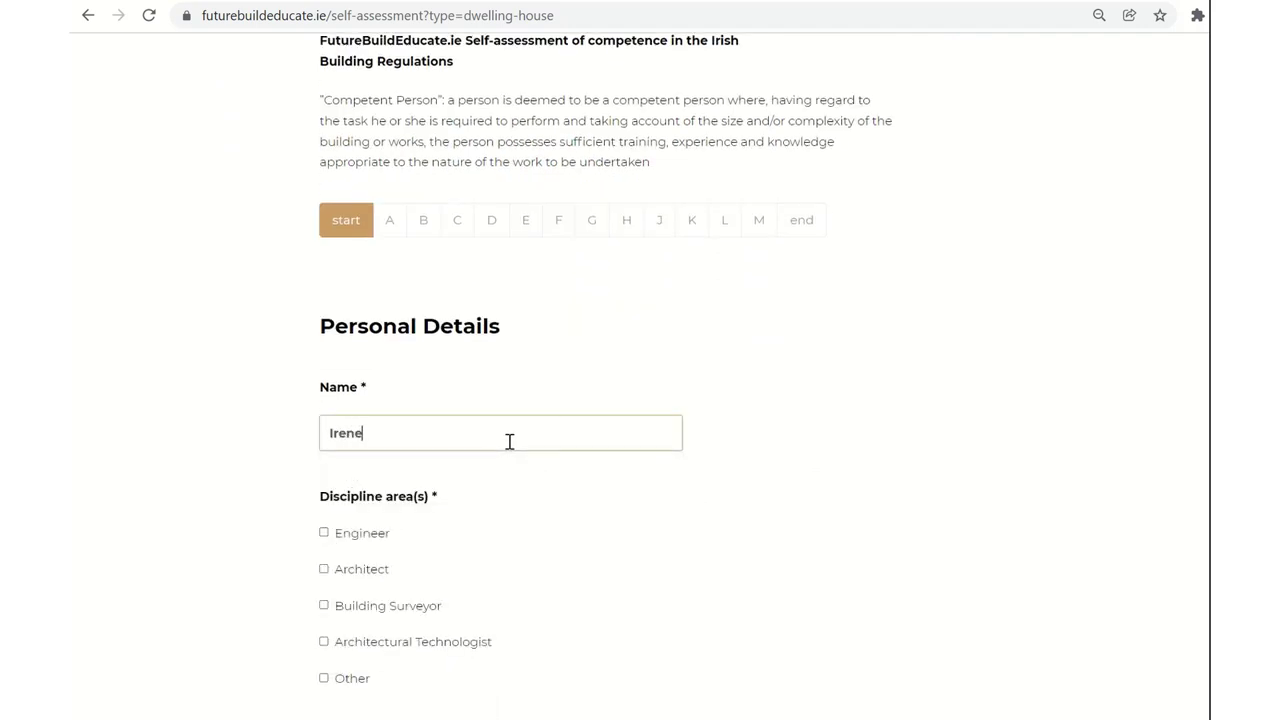
click(695, 478)
Select Engineer and Architectural Technologist as the discipline areas
scroll(462, 495, down, 1)
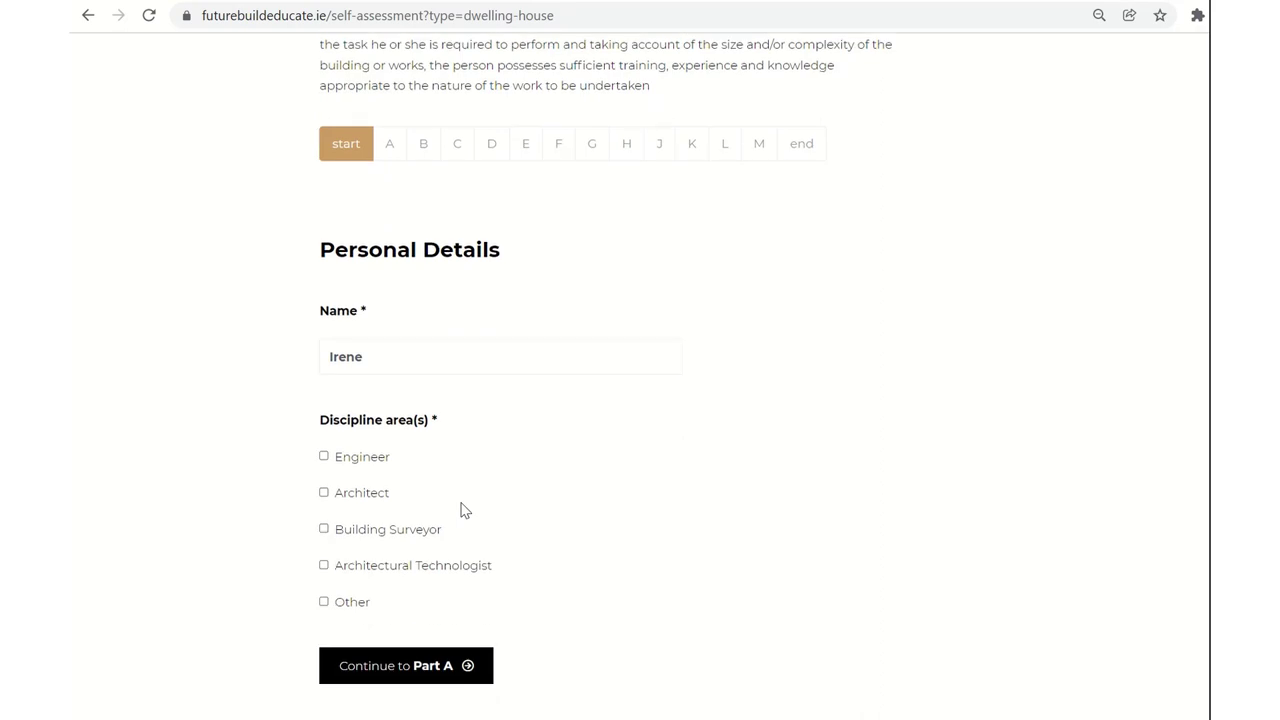
click(380, 462)
click(374, 568)
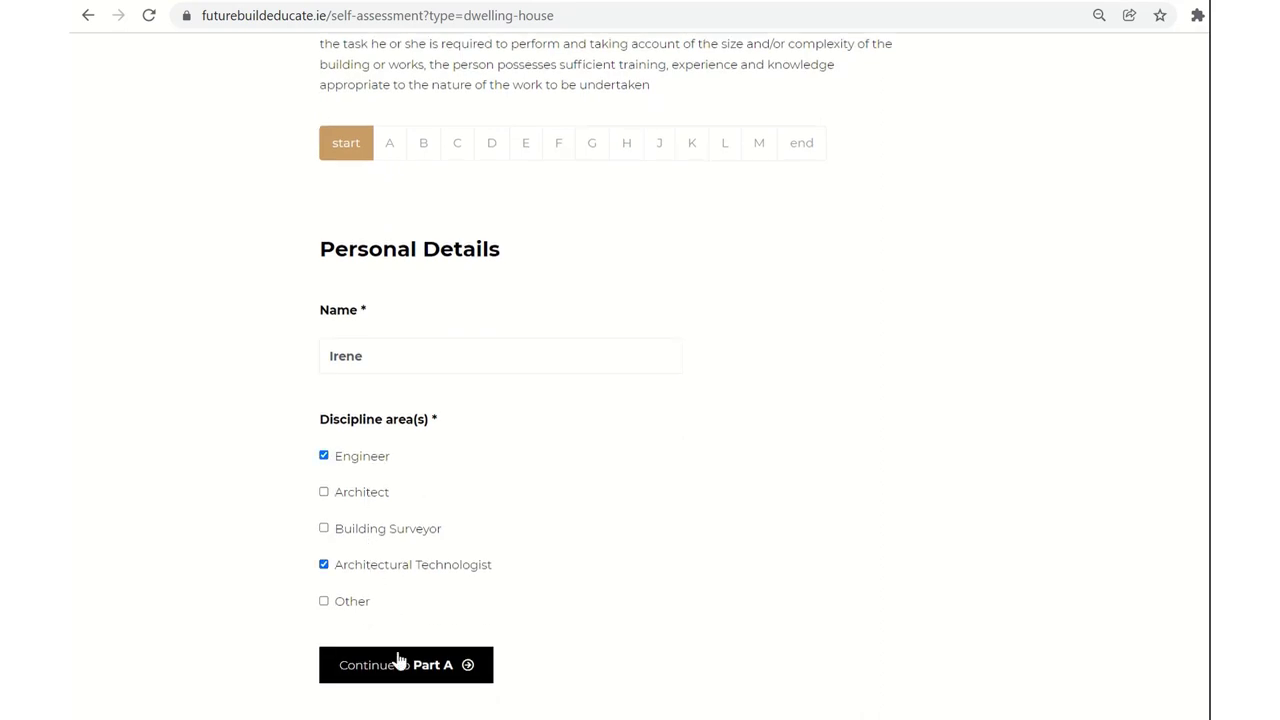
Try to continue to Part A with Other ticked but its discipline left blank, and untick Other
click(350, 604)
scroll(369, 610, down, 1)
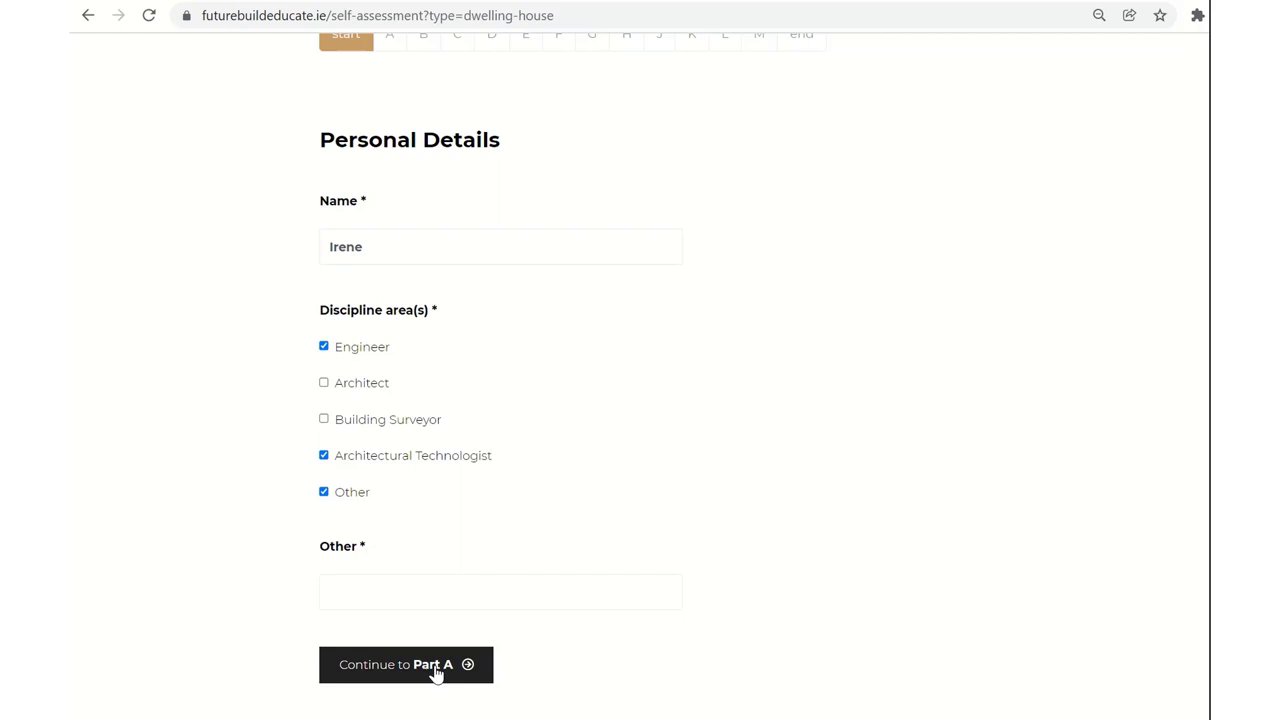
scroll(445, 678, up, 2)
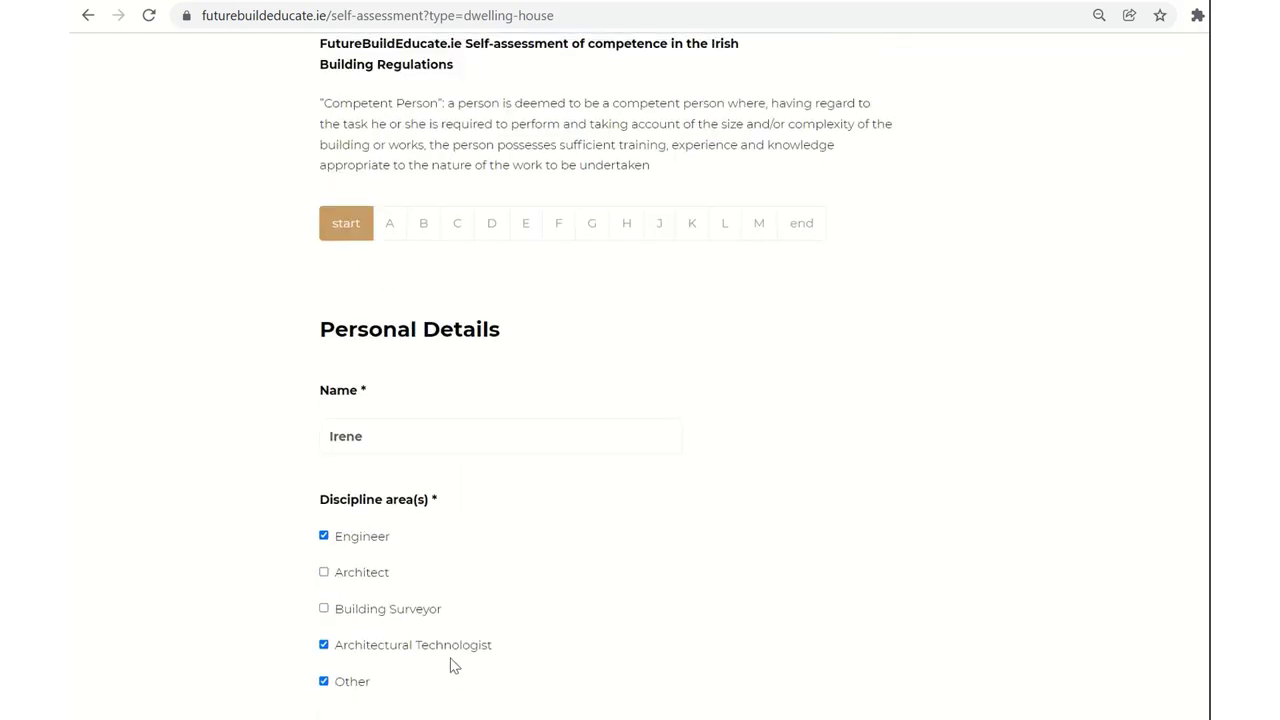
scroll(448, 688, down, 2)
click(448, 697)
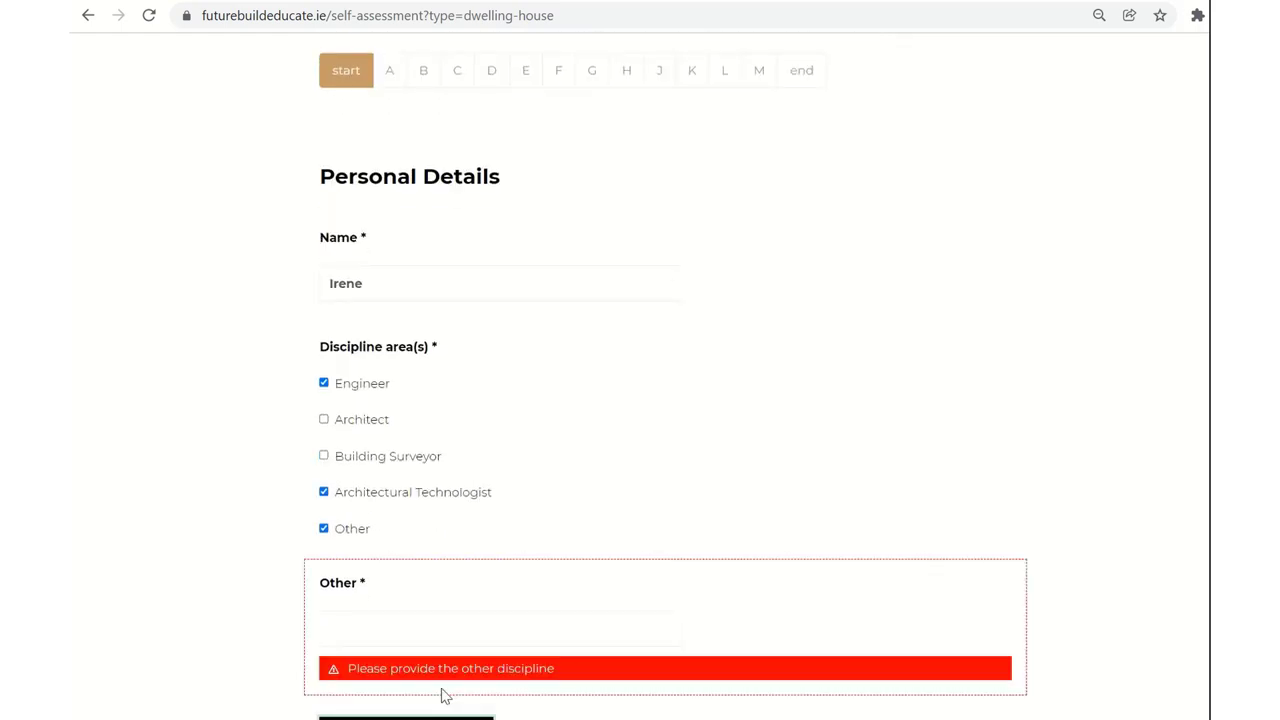
click(415, 627)
click(597, 449)
click(324, 530)
Continue to Part A: Structure and look through its requirements down to A4 Definitions
click(418, 676)
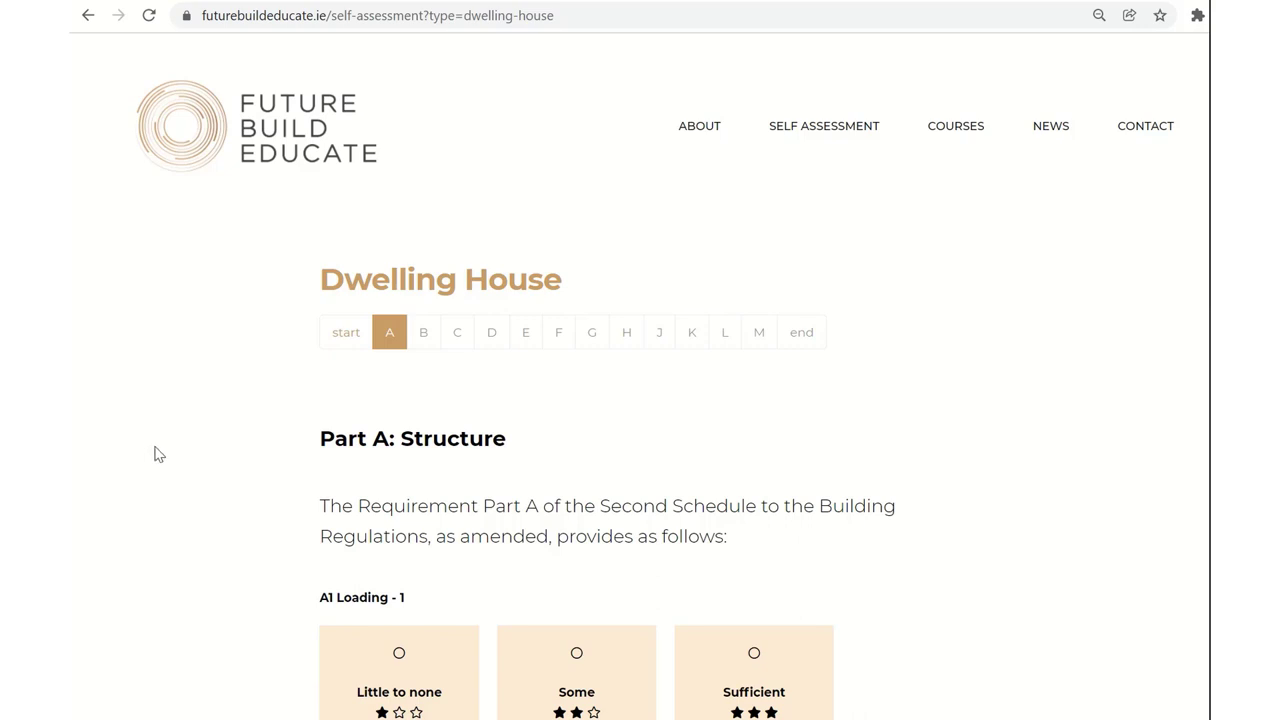
scroll(154, 453, down, 2)
scroll(155, 450, down, 1)
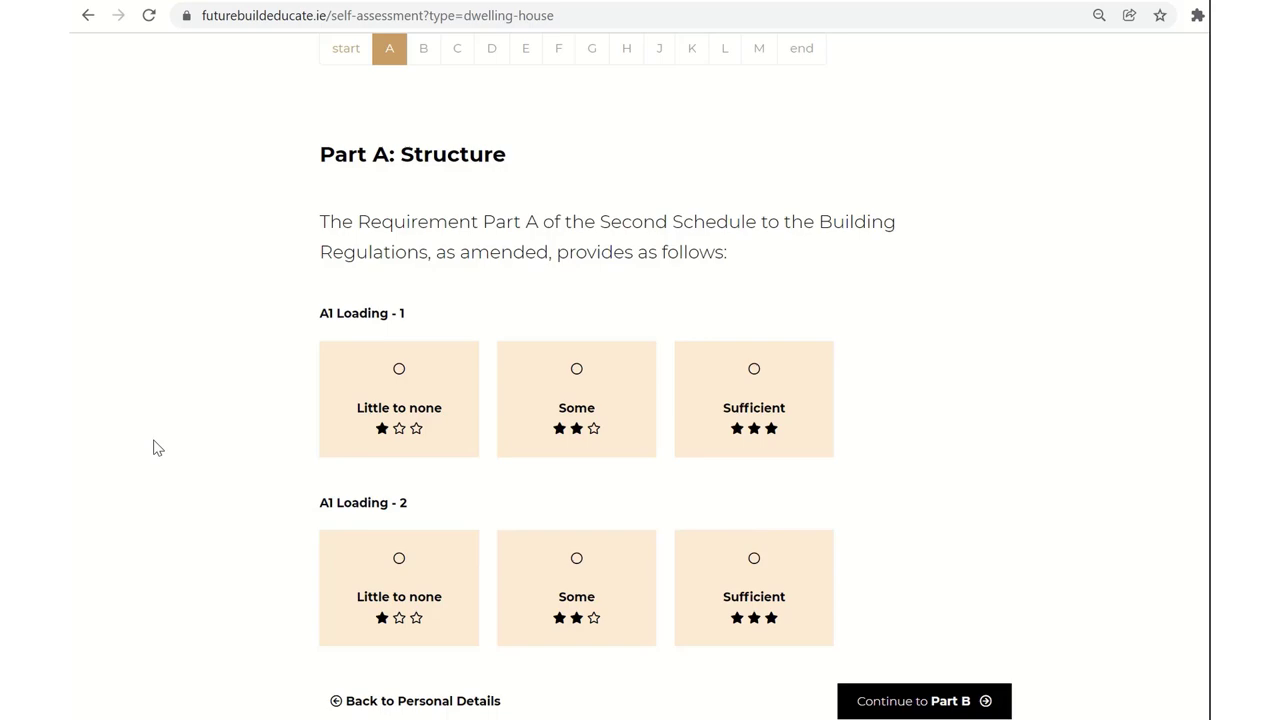
scroll(156, 448, down, 6)
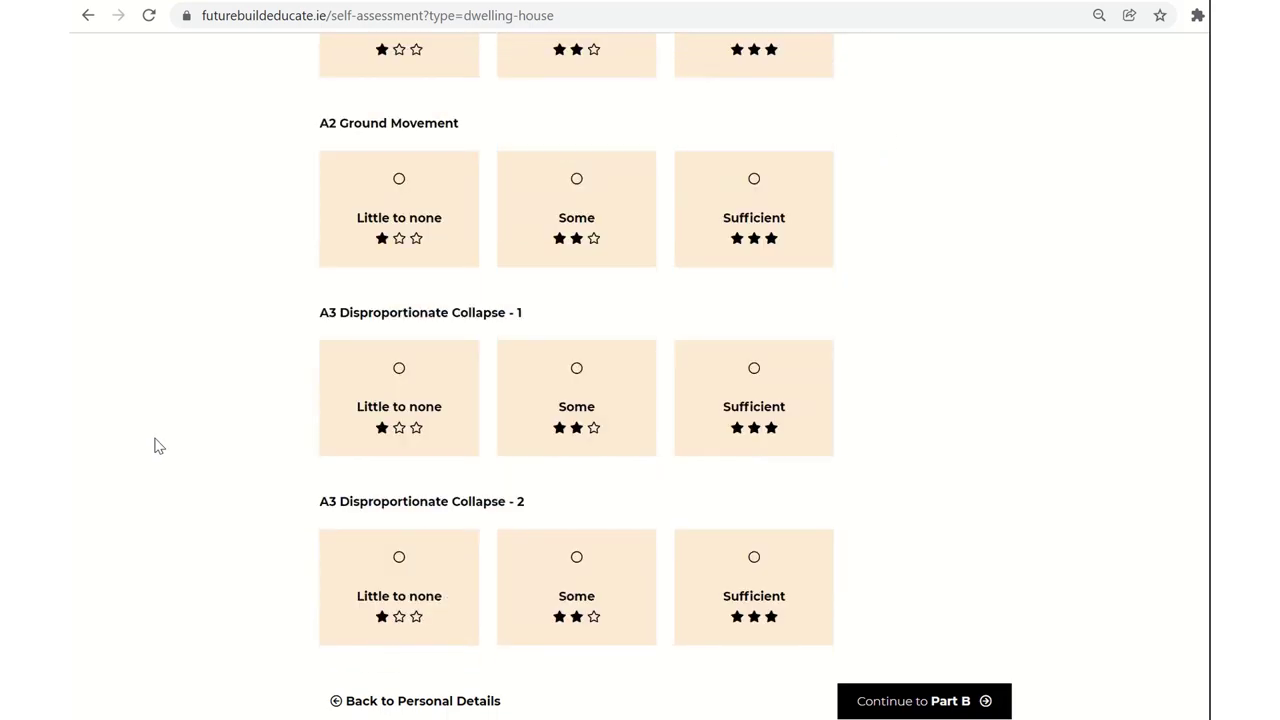
scroll(156, 447, down, 3)
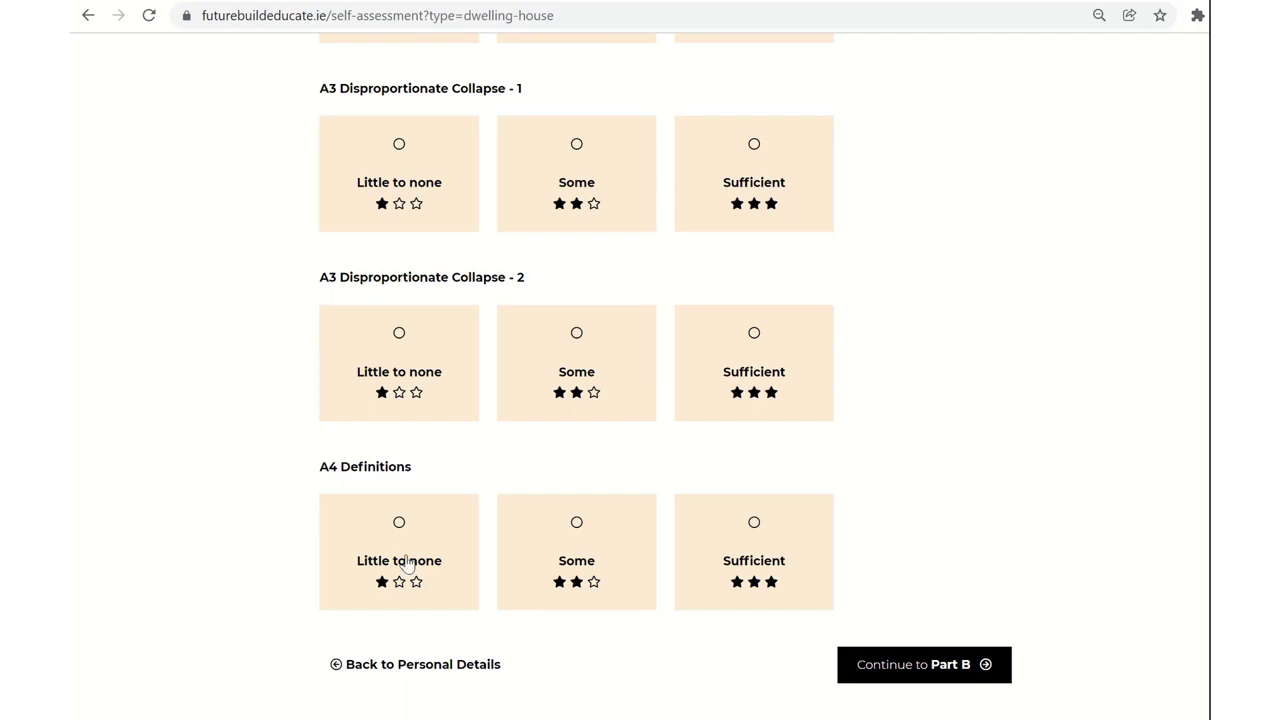
Look through the Part B: Fire Safety requirements and go back to Part A
click(912, 666)
scroll(904, 608, down, 2)
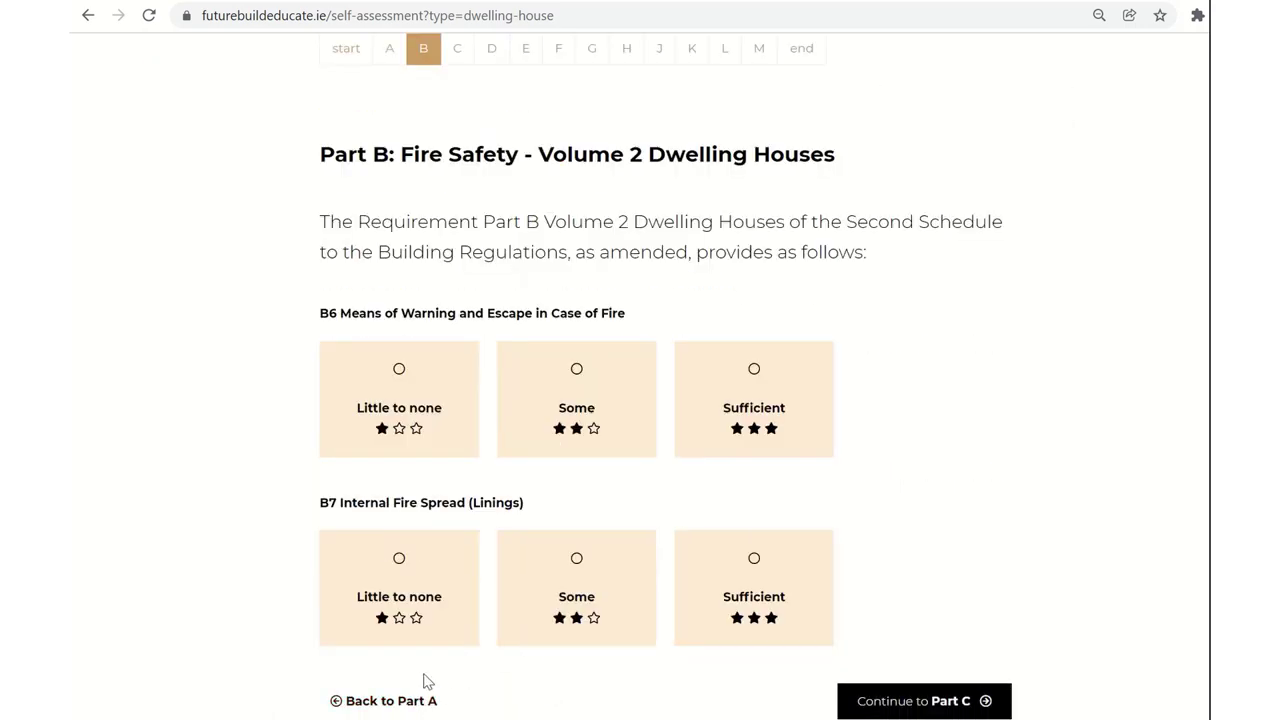
scroll(430, 678, down, 2)
scroll(420, 706, up, 2)
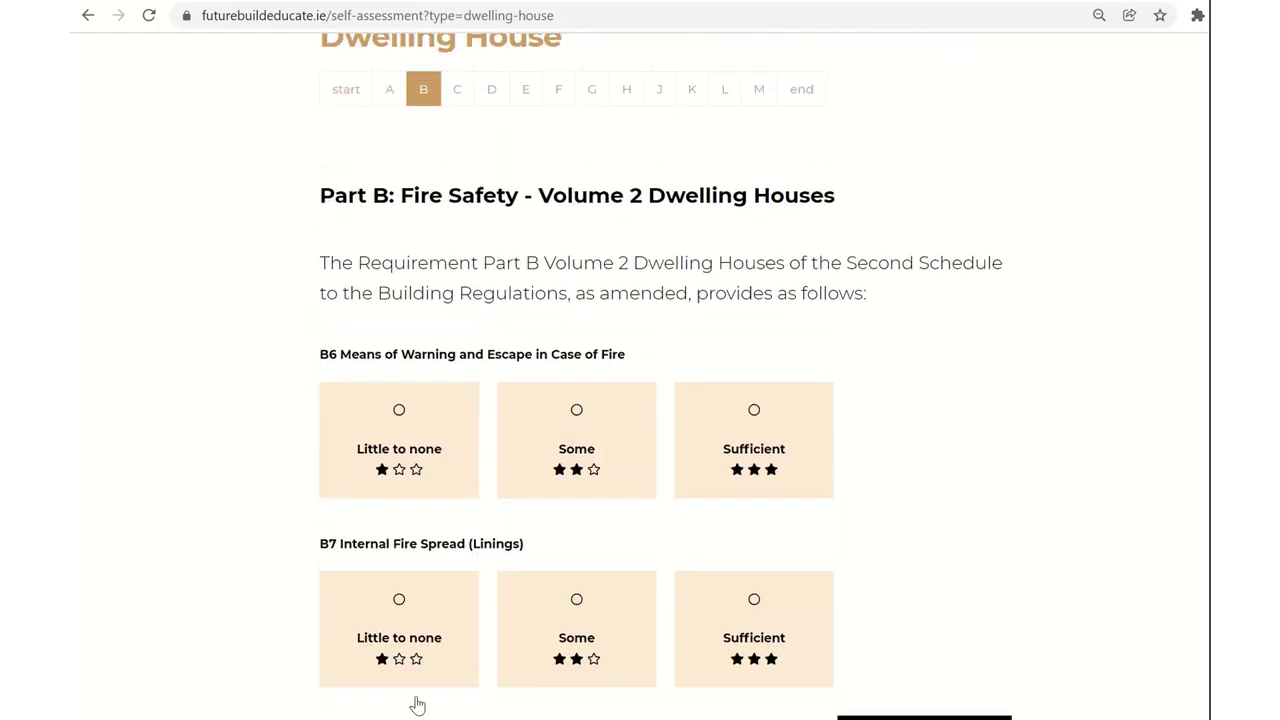
scroll(416, 704, down, 2)
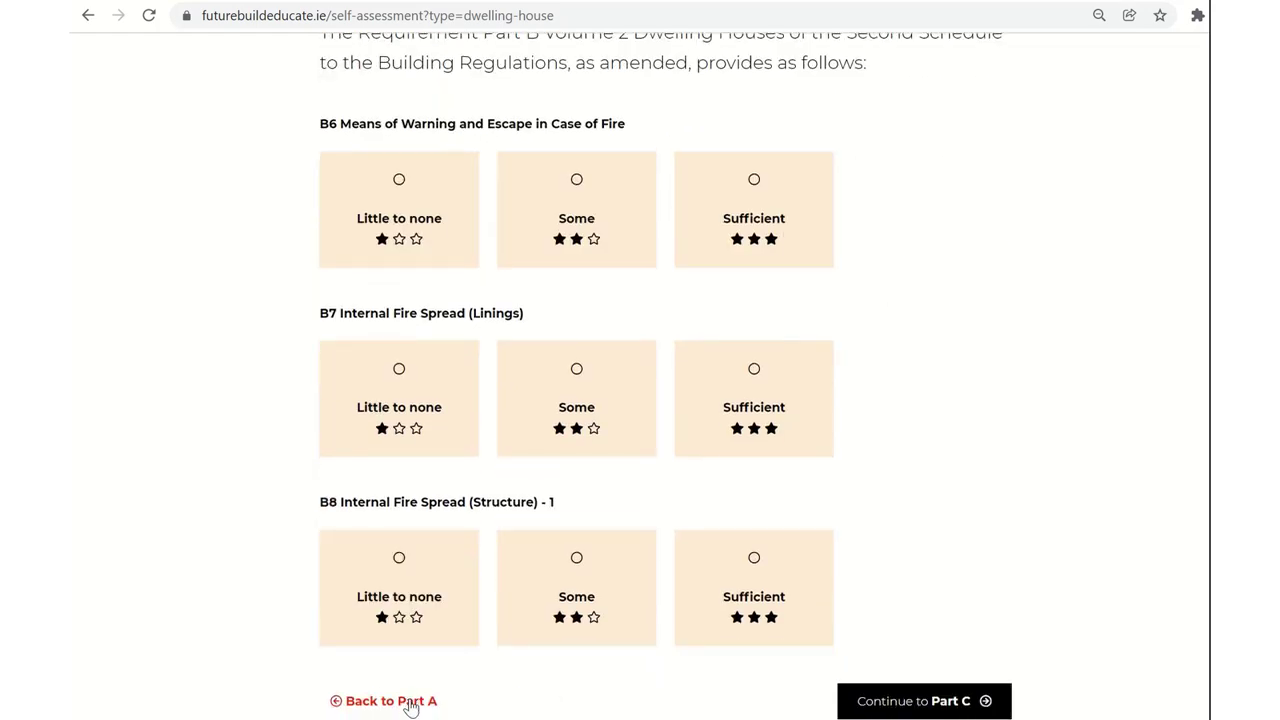
click(410, 702)
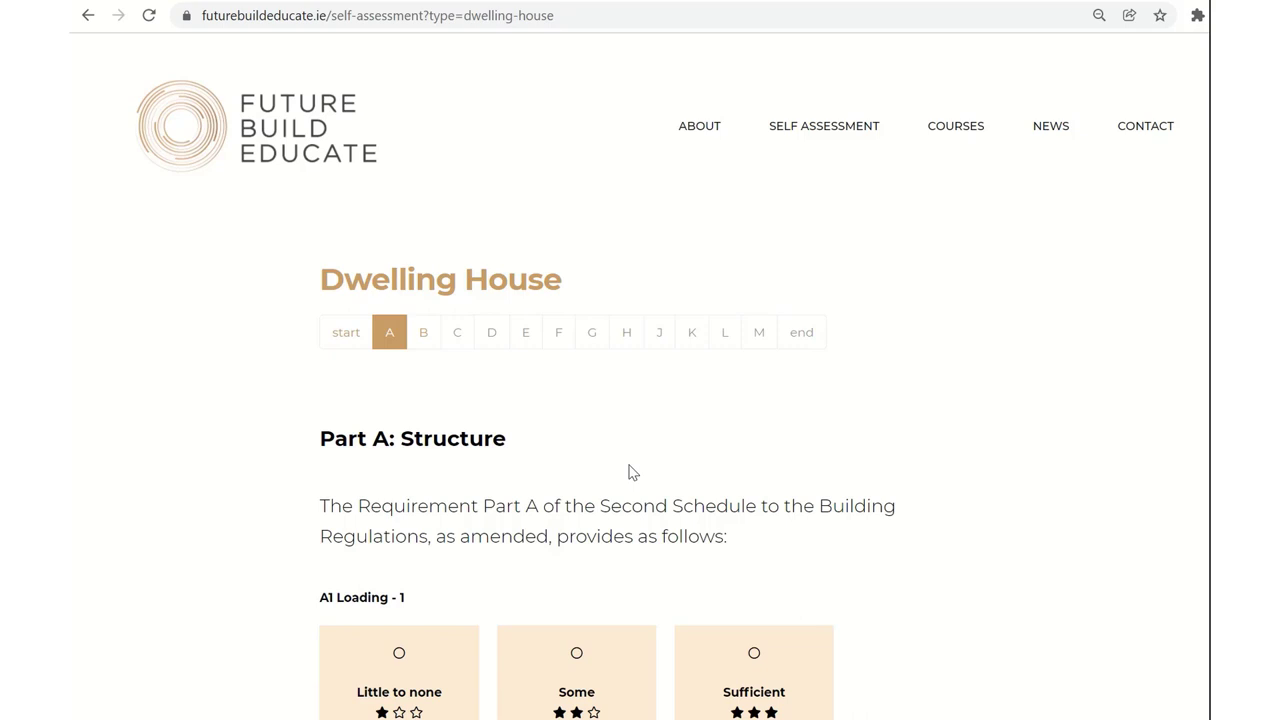
Rate A1 Loading - 1 as Sufficient, reset that answer, and rate it as Some instead
scroll(630, 470, down, 1)
scroll(1090, 498, down, 2)
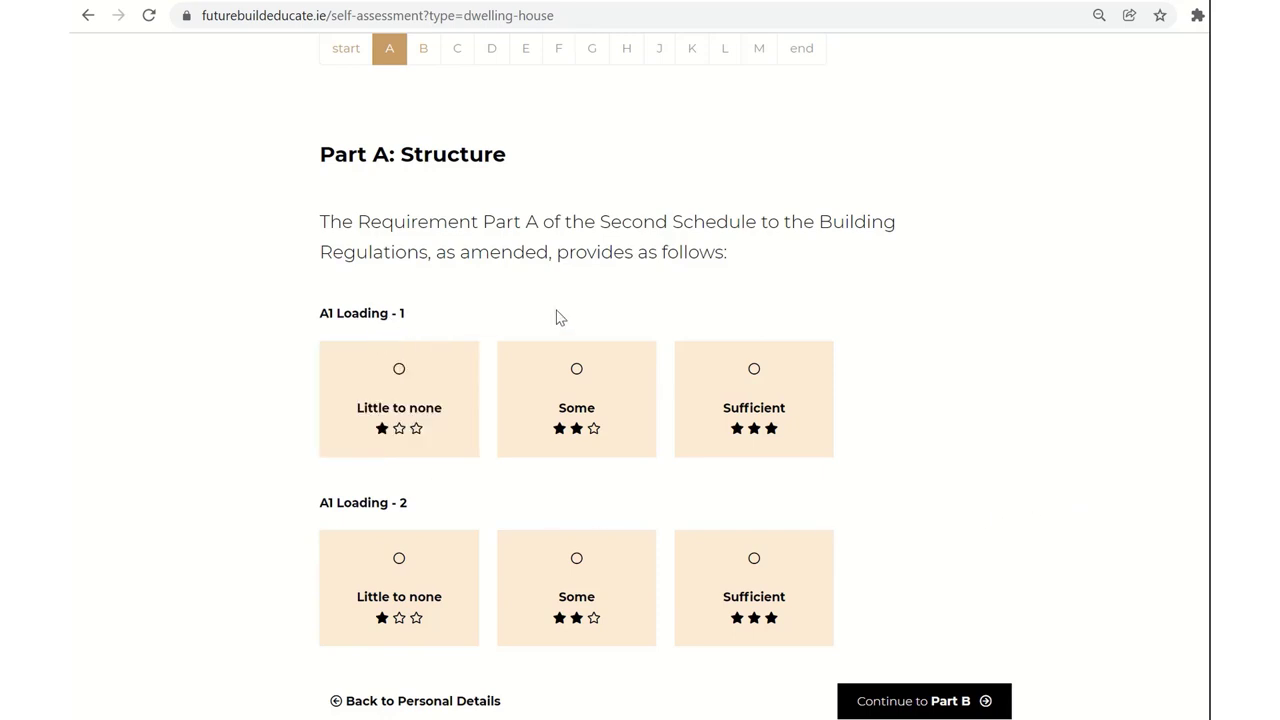
click(801, 365)
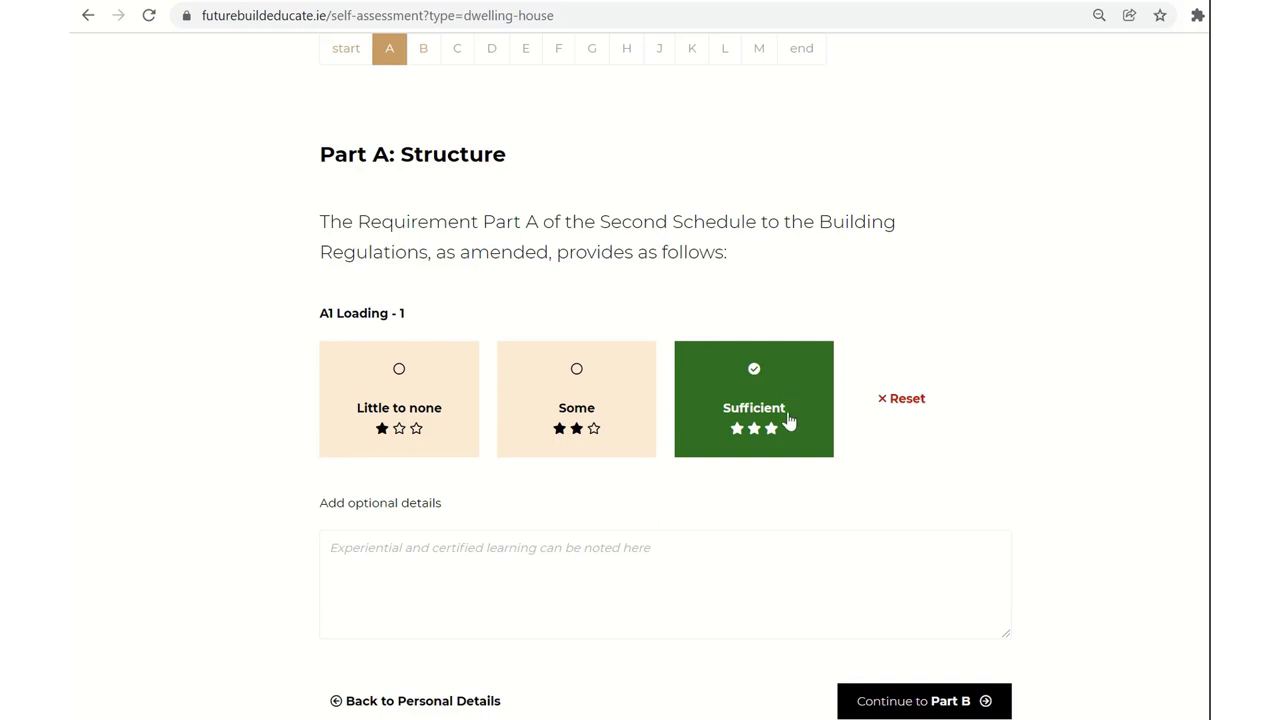
click(908, 400)
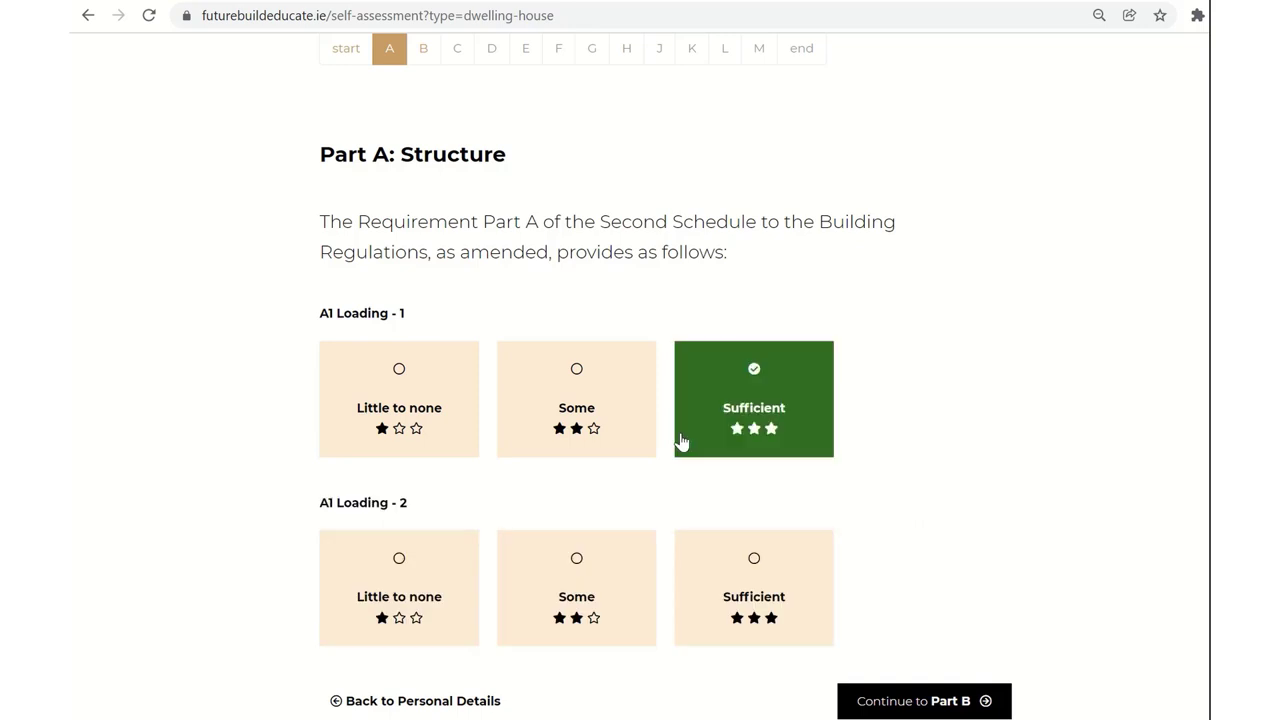
click(571, 449)
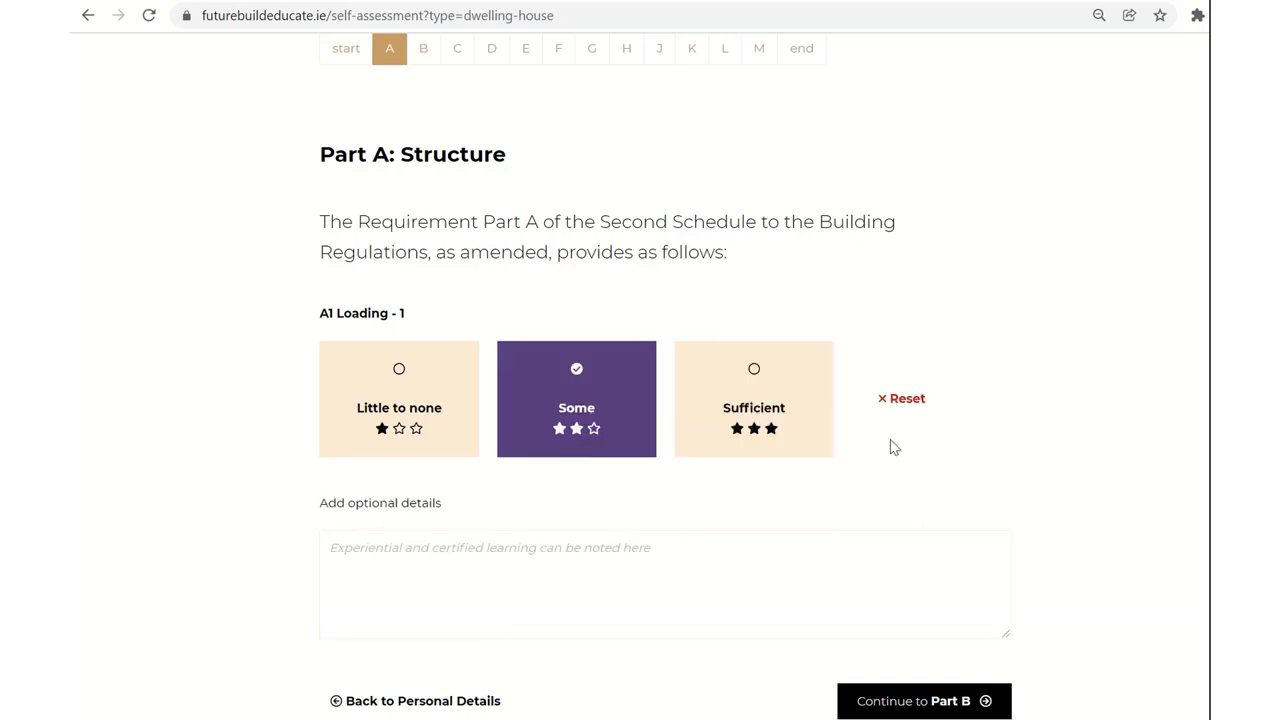
Add the optional details "House design 2021. Undergrad qualification." to A1 Loading - 1
click(420, 594)
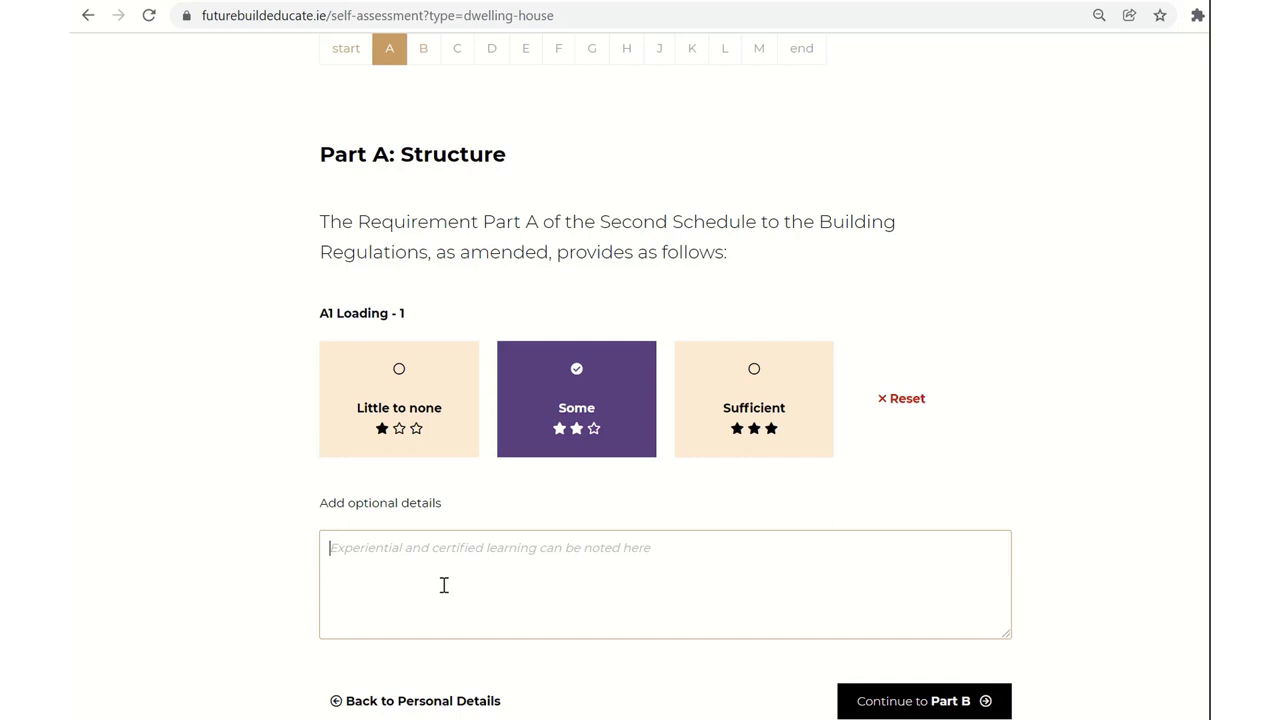
text(House design )
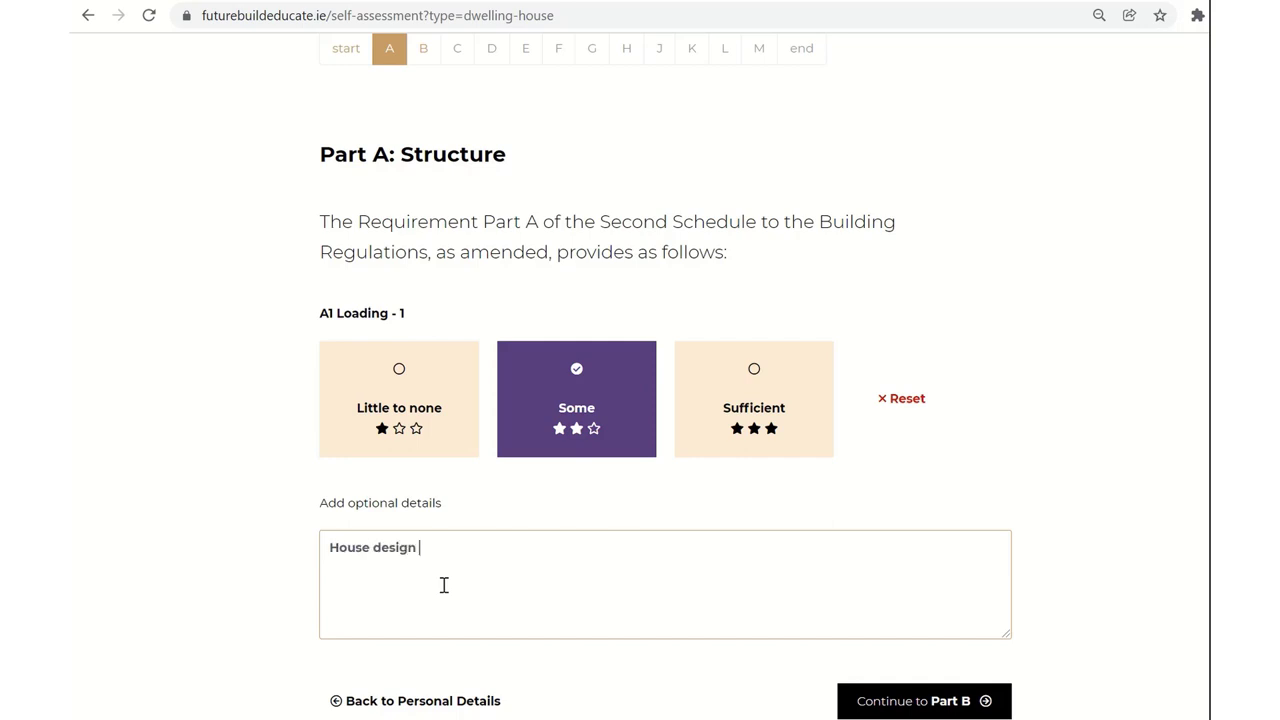
text(2021. Undergrad qualific)
key(BackSpace)
key(BackSpace)
text(fic)
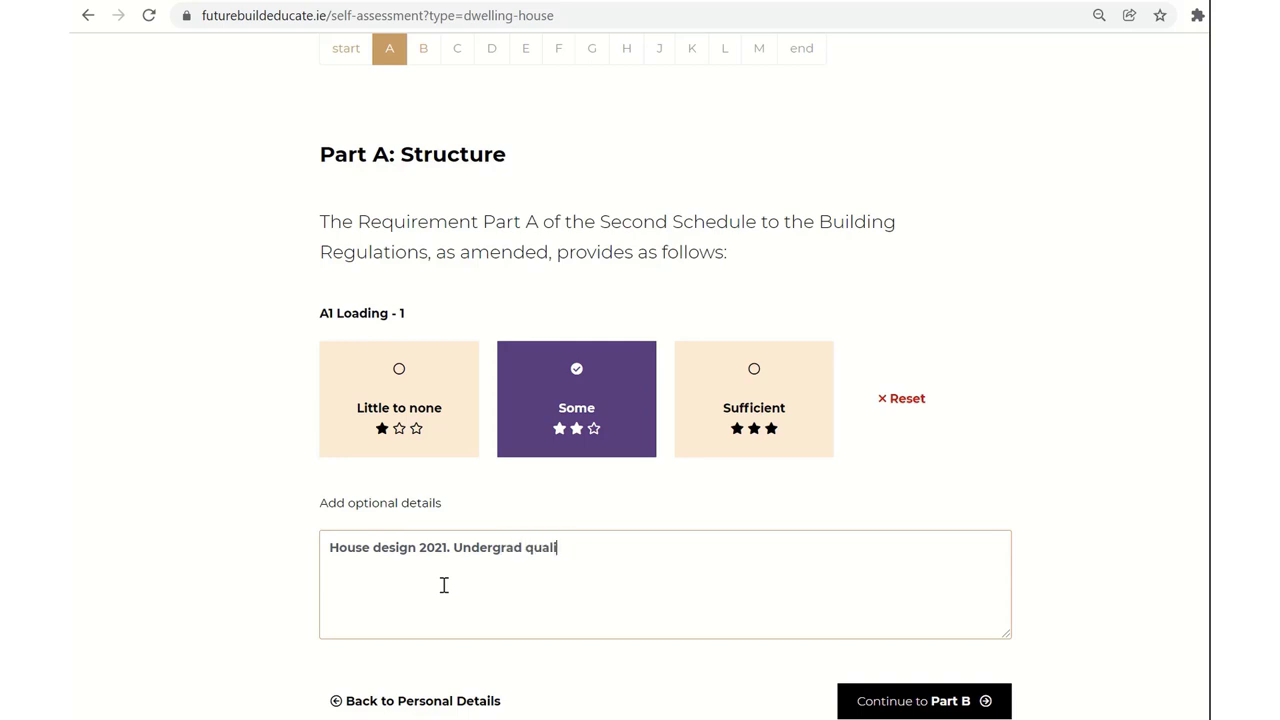
text(atoin)
key(BackSpace)
key(BackSpace)
key(BackSpace)
text(ion.)
scroll(783, 523, down, 2)
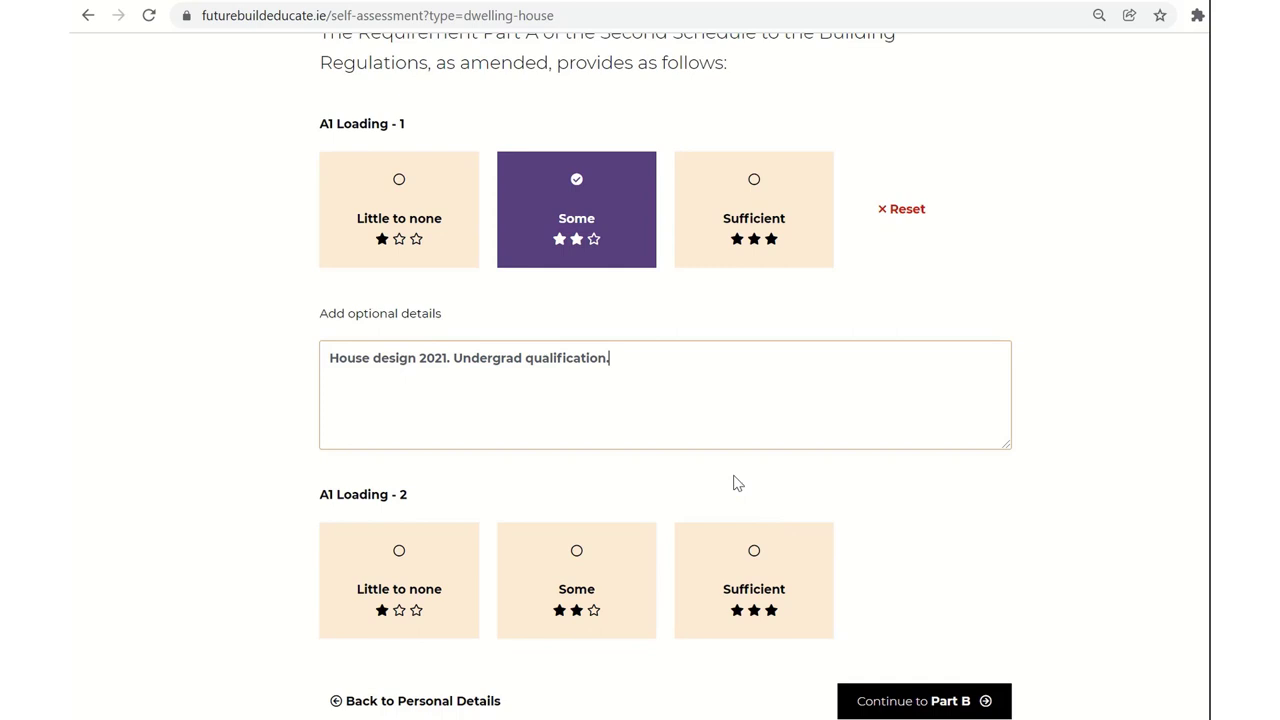
Rate A1 Loading - 2 as Some and A2 Ground Movement as Sufficient
scroll(735, 484, down, 1)
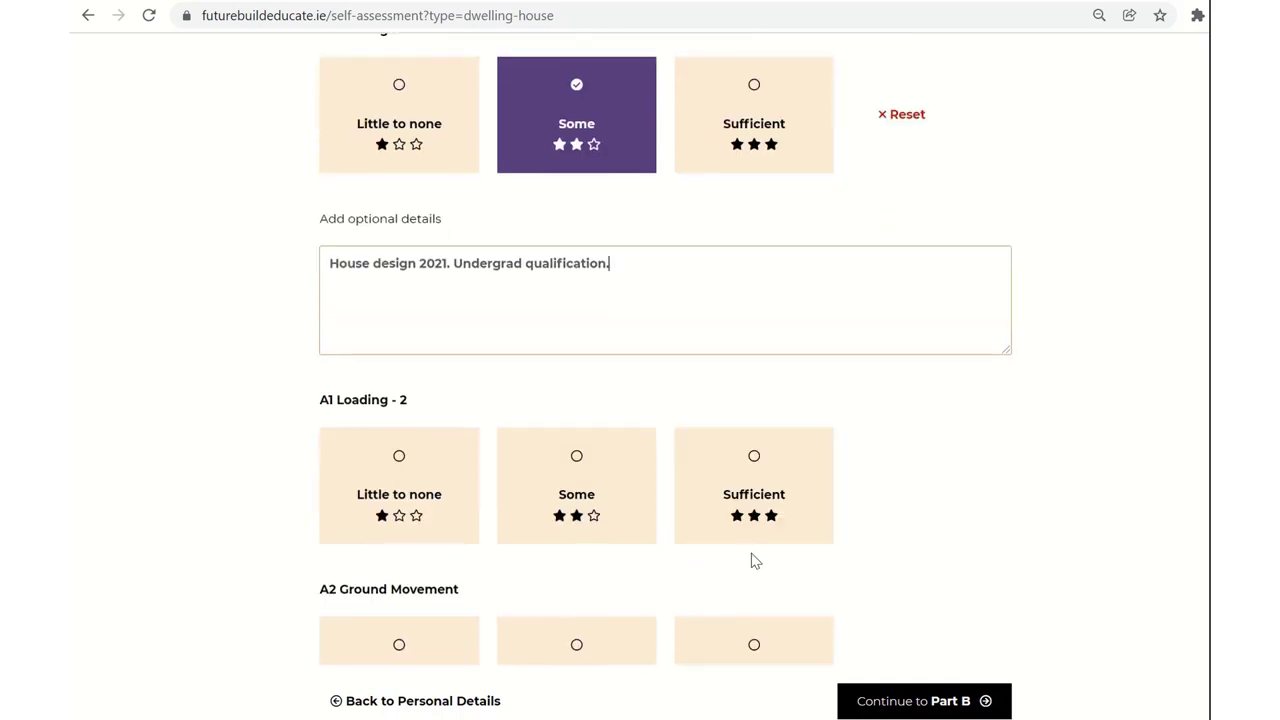
click(590, 522)
scroll(585, 560, down, 2)
click(730, 640)
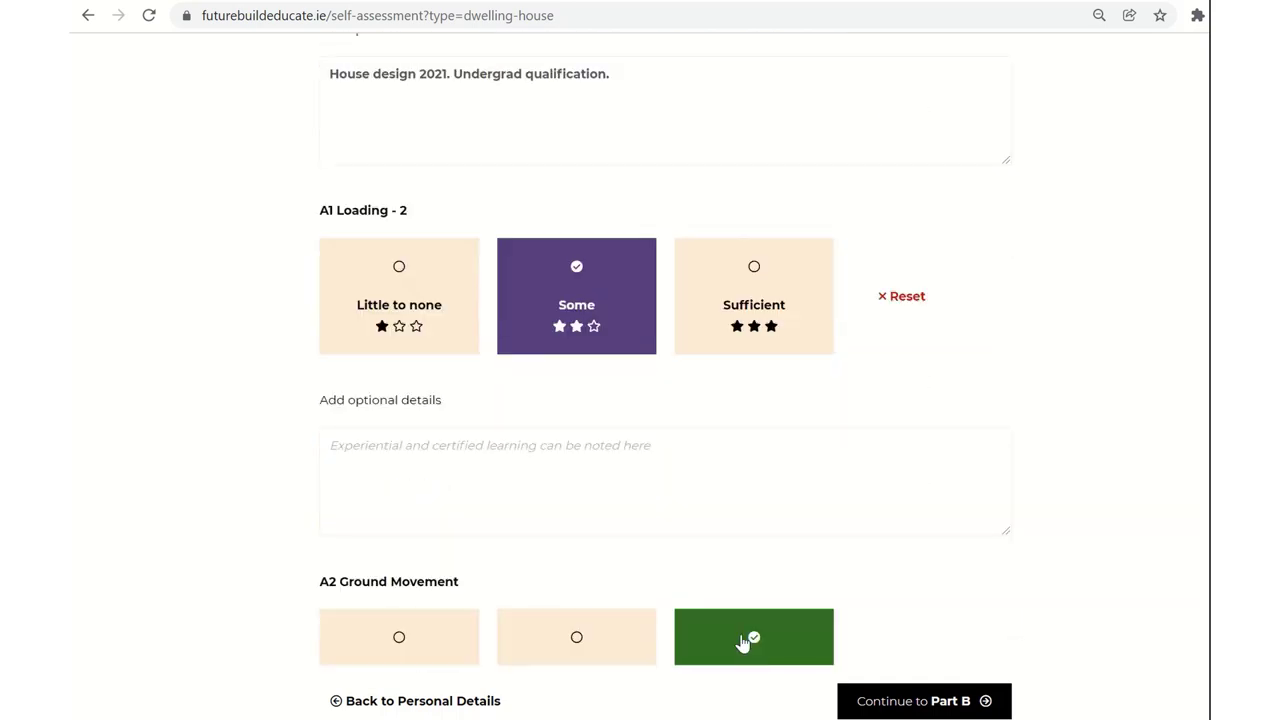
Rate A3 Disproportionate Collapse - 1 as Sufficient and A3 Disproportionate Collapse - 2 as Some
scroll(674, 586, down, 5)
click(762, 605)
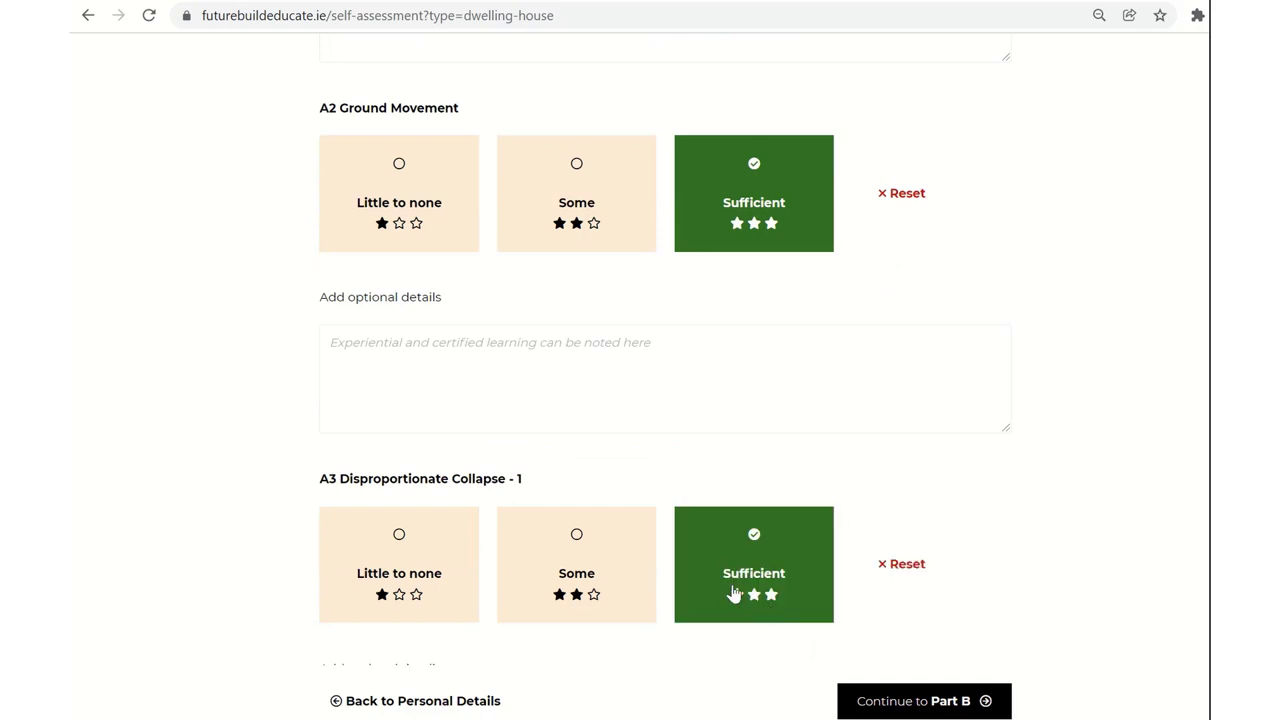
scroll(740, 595, down, 3)
scroll(705, 590, down, 2)
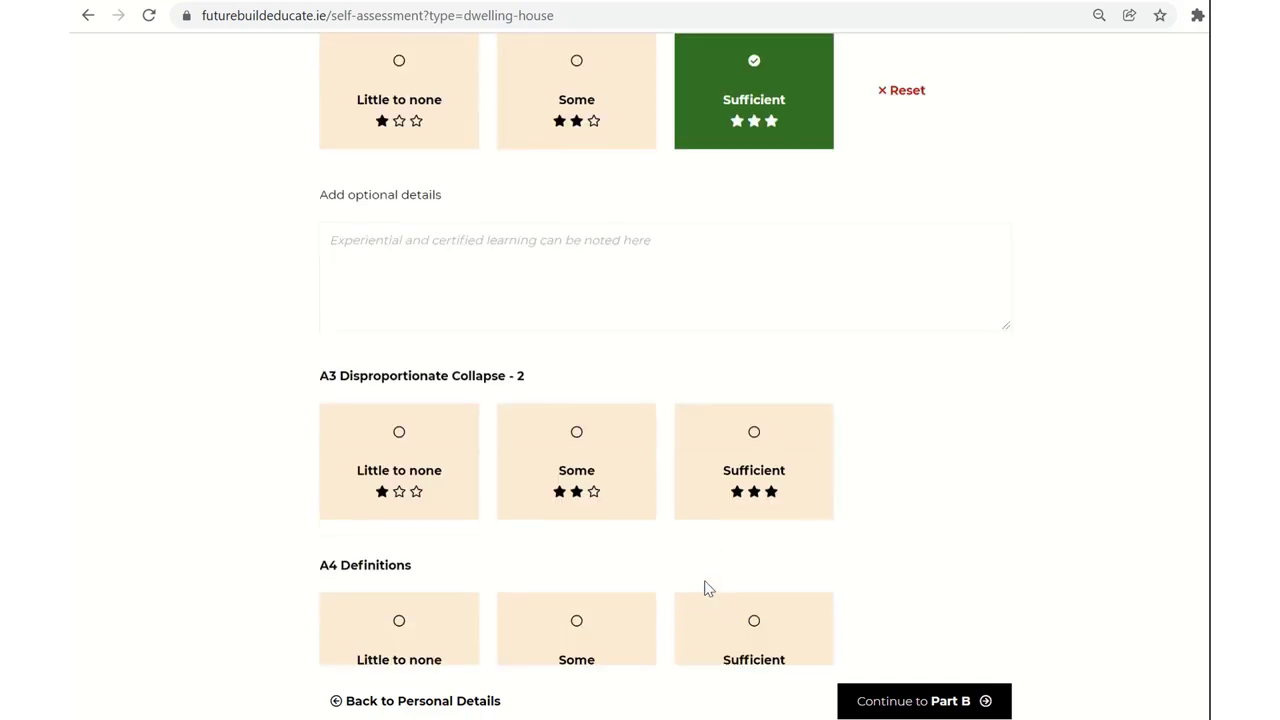
click(690, 518)
click(553, 510)
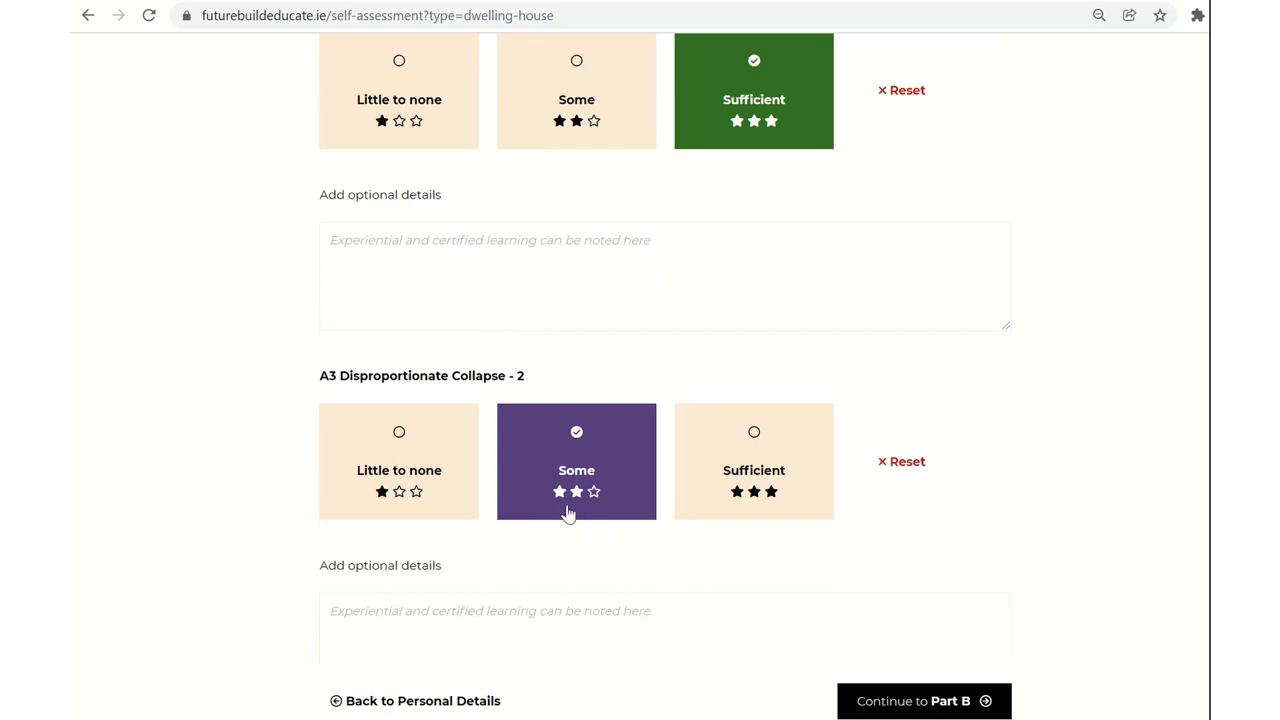
Rate A4 Definitions as Little to none, change that rating to Sufficient, and continue to Part B
scroll(594, 517, down, 3)
click(399, 540)
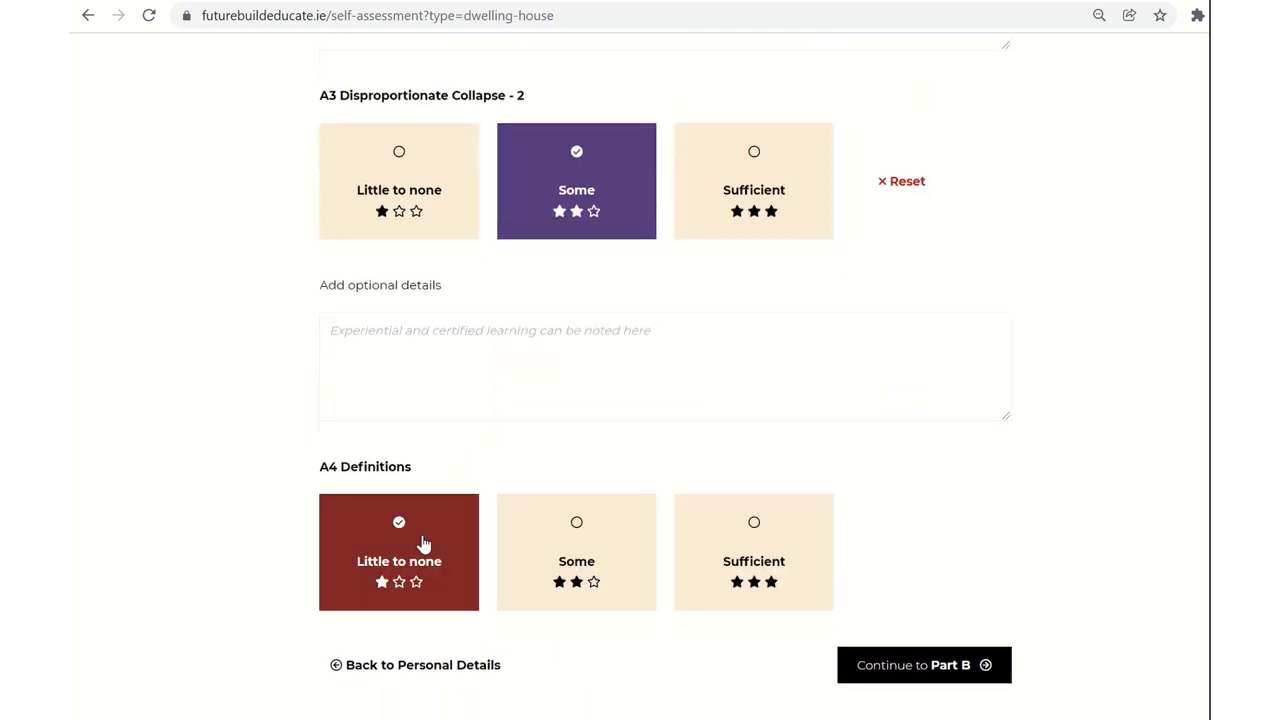
click(681, 533)
scroll(685, 530, down, 2)
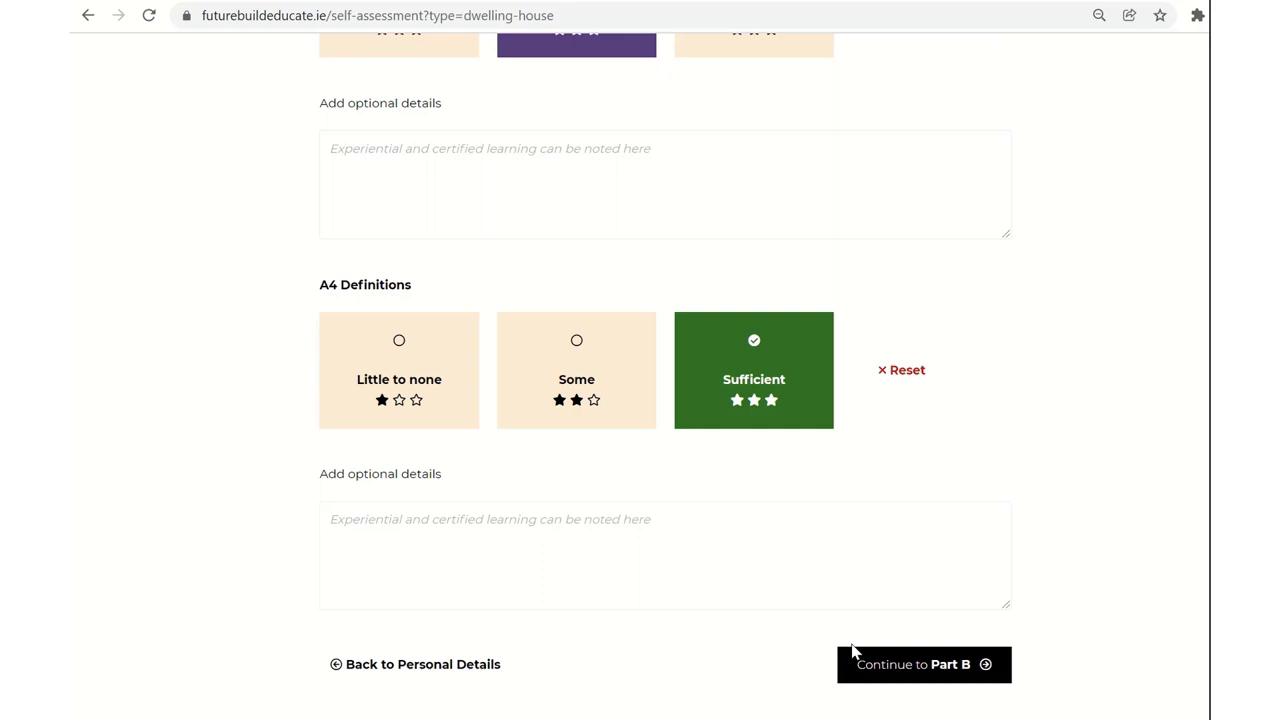
click(903, 676)
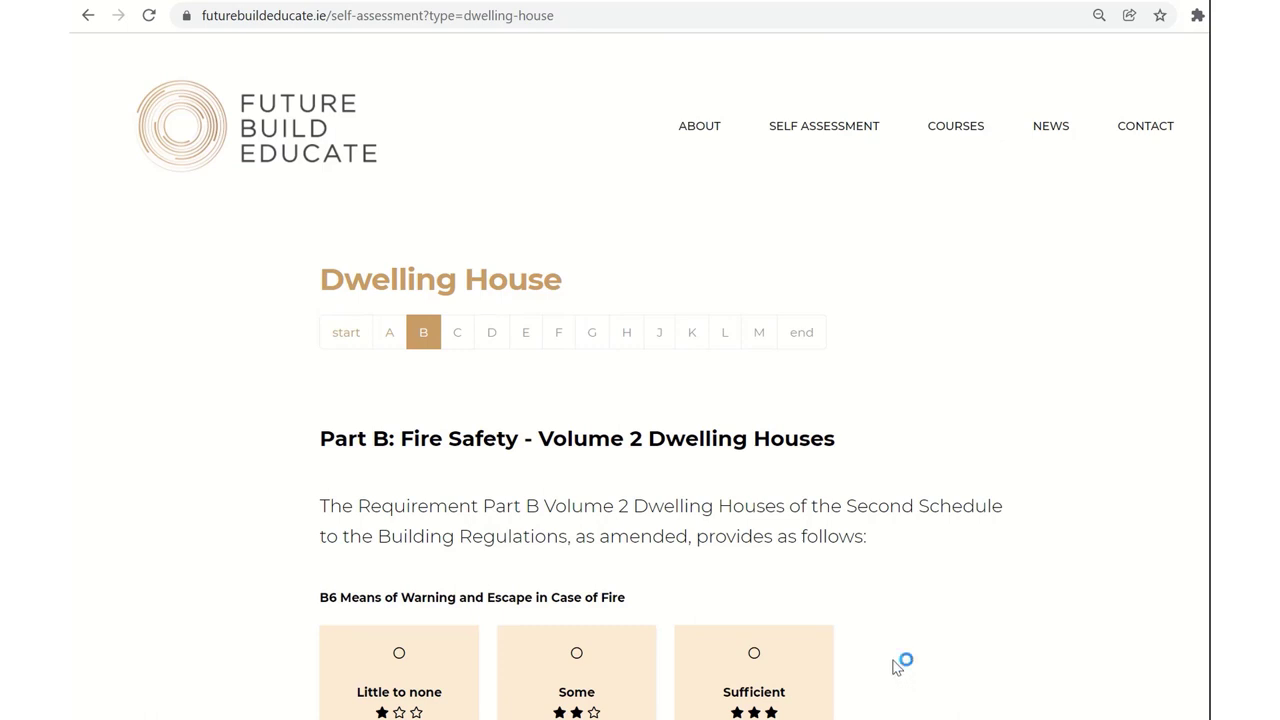
Look through the Part B: Fire Safety requirements without rating them and continue to Part C
scroll(879, 600, down, 2)
scroll(879, 592, down, 5)
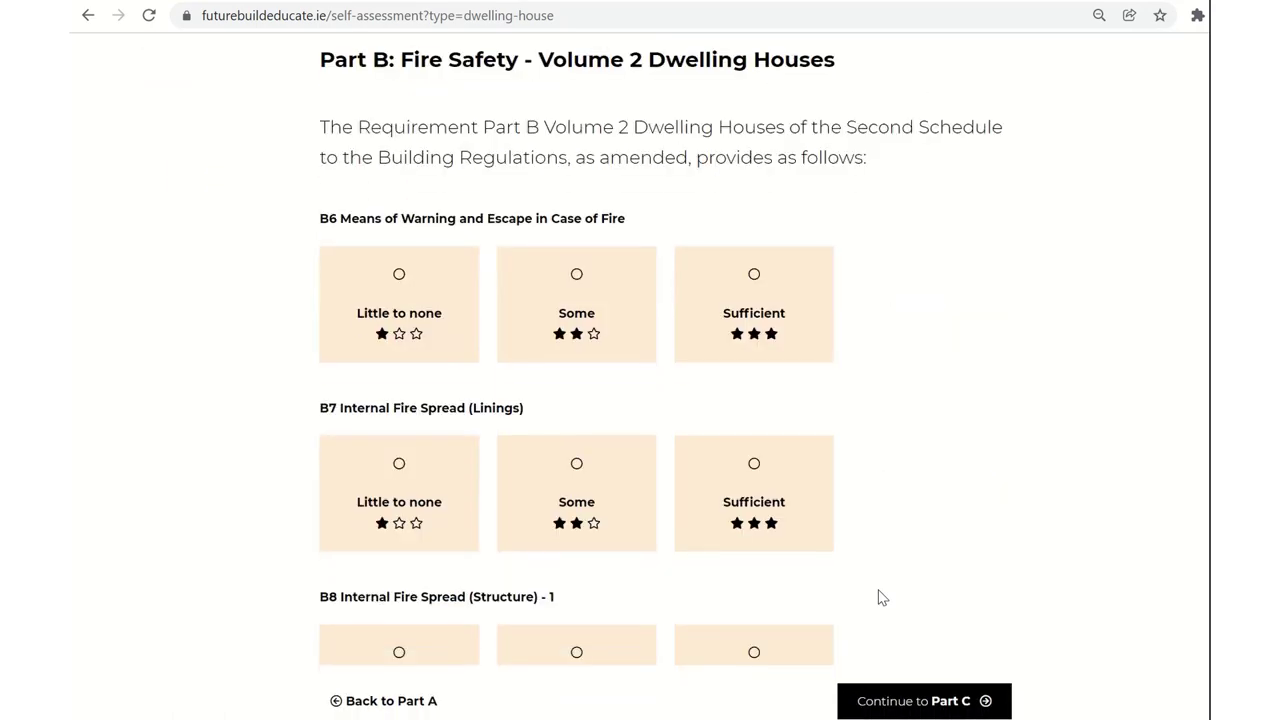
scroll(880, 595, down, 10)
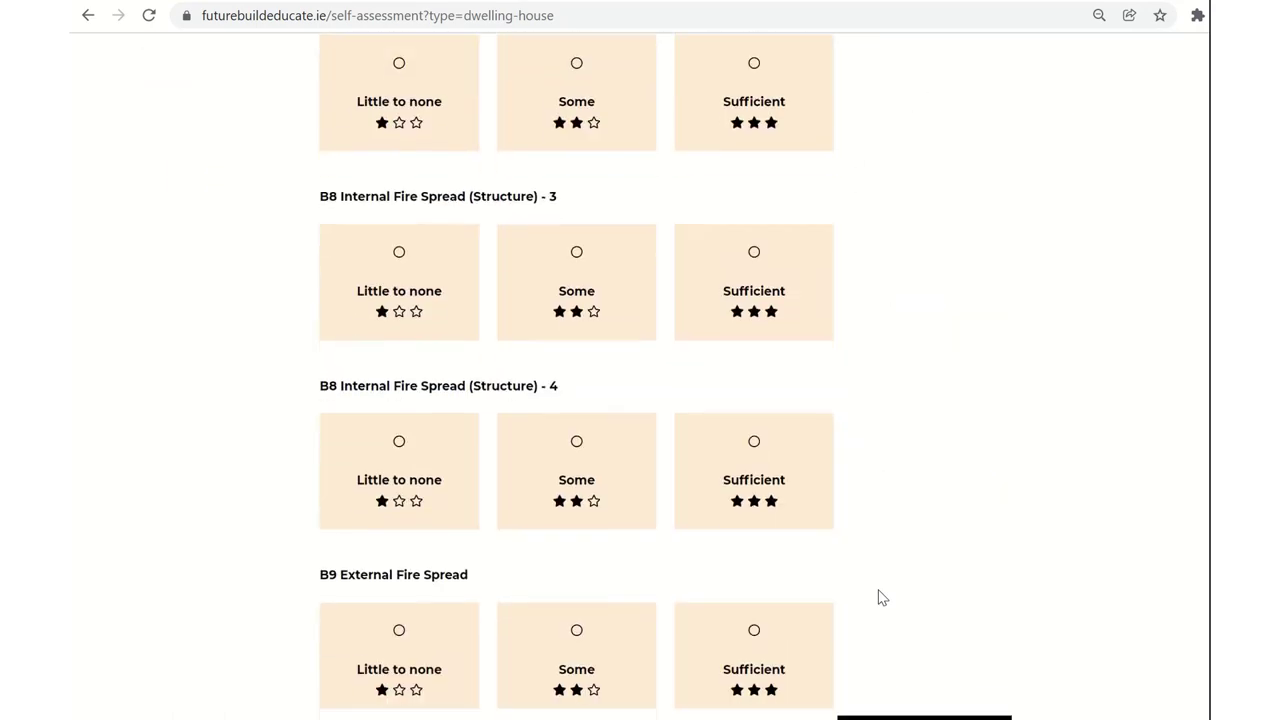
click(928, 700)
Continue through Part C, Part D and Part E to Part F: Ventilation, leaving their requirements unrated
scroll(872, 656, down, 3)
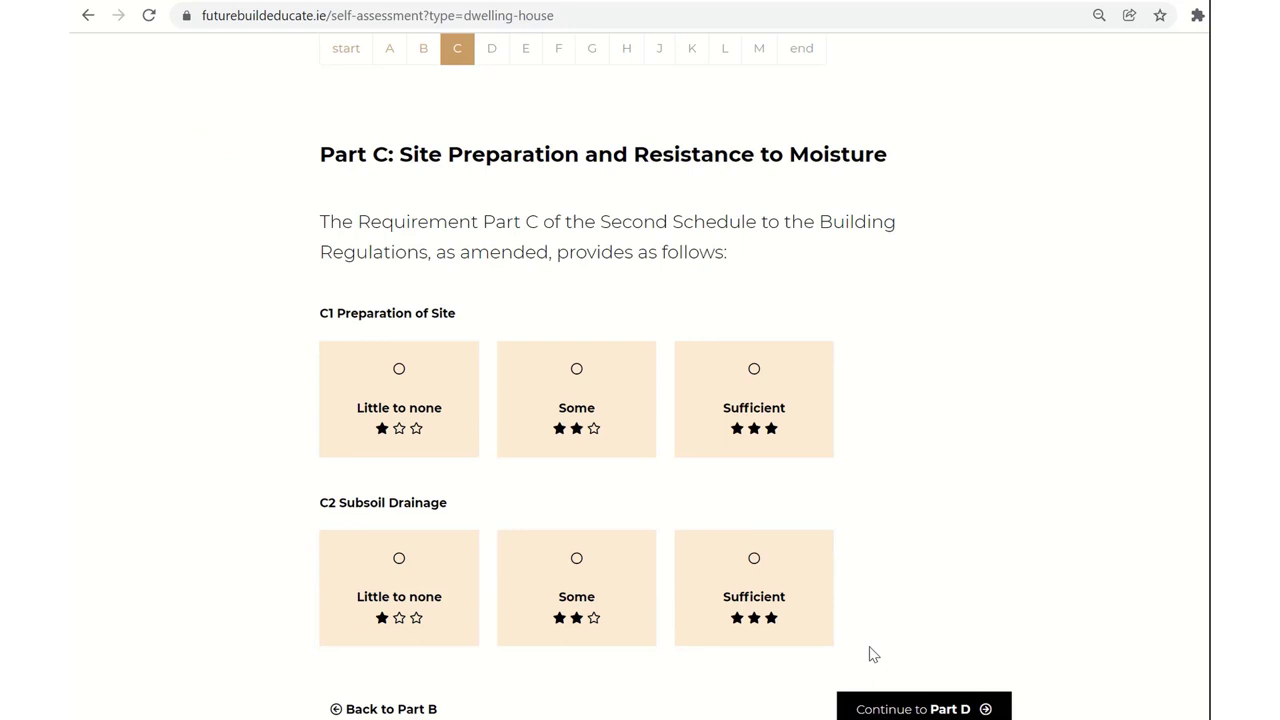
click(910, 701)
scroll(910, 685, down, 4)
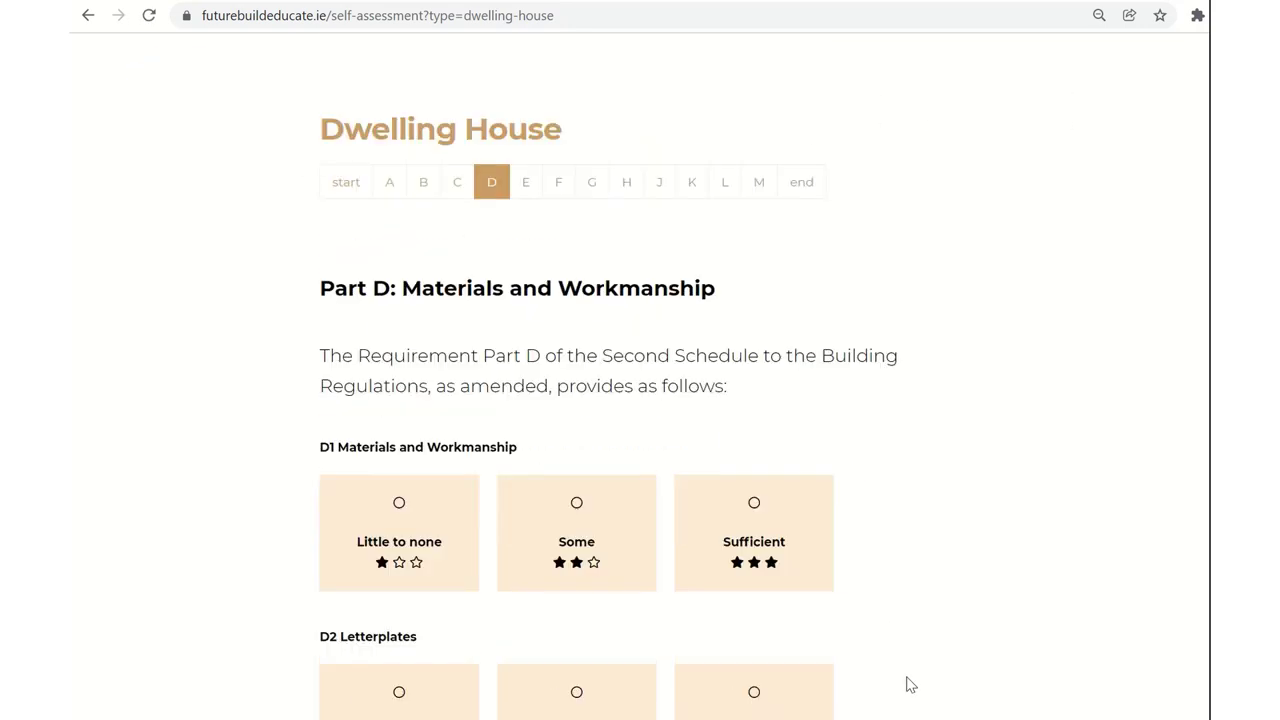
click(945, 704)
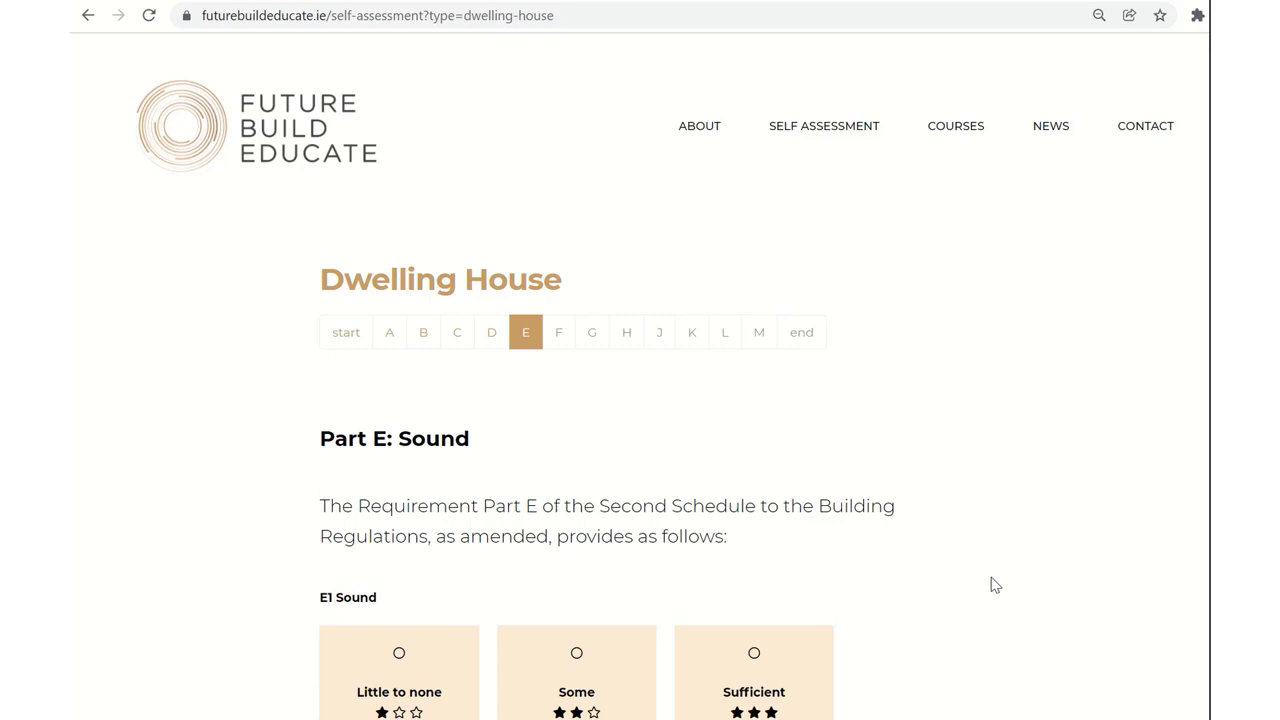
scroll(991, 584, down, 3)
click(945, 700)
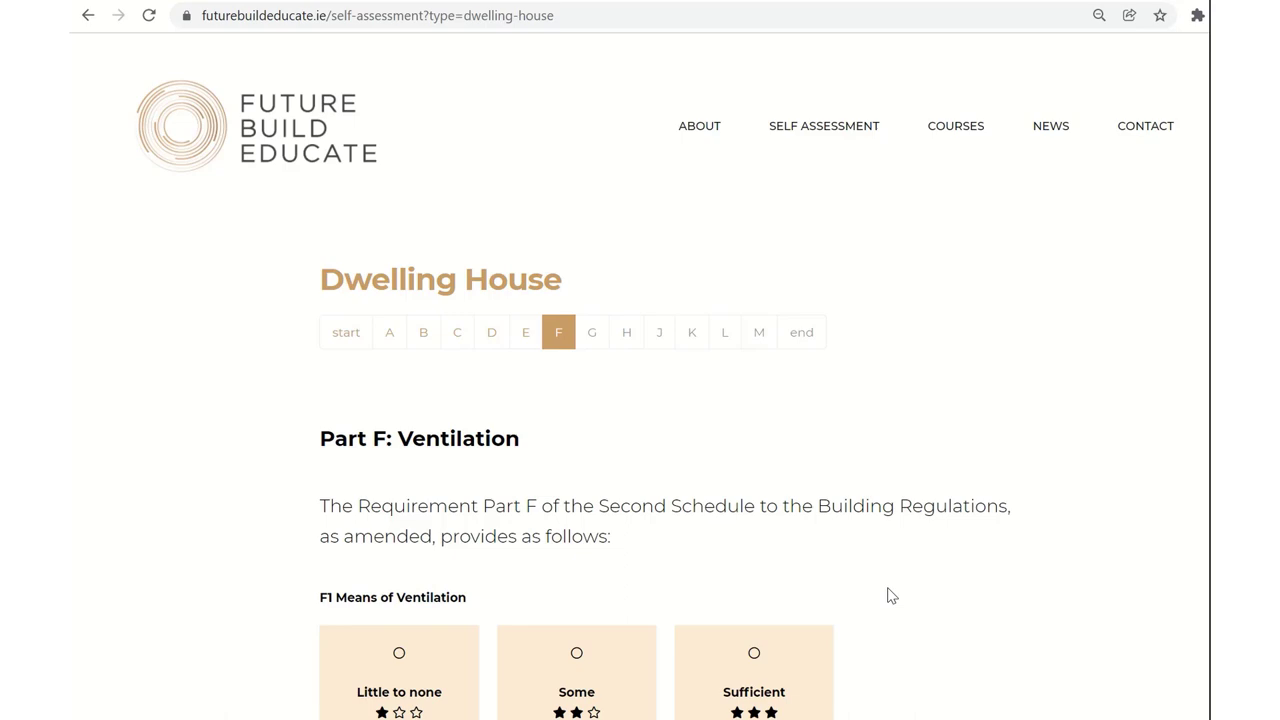
Continue through Part F, Part G and Part H to Part J: Heat Producing Appliances, leaving the requirements unrated
scroll(892, 596, down, 3)
click(862, 696)
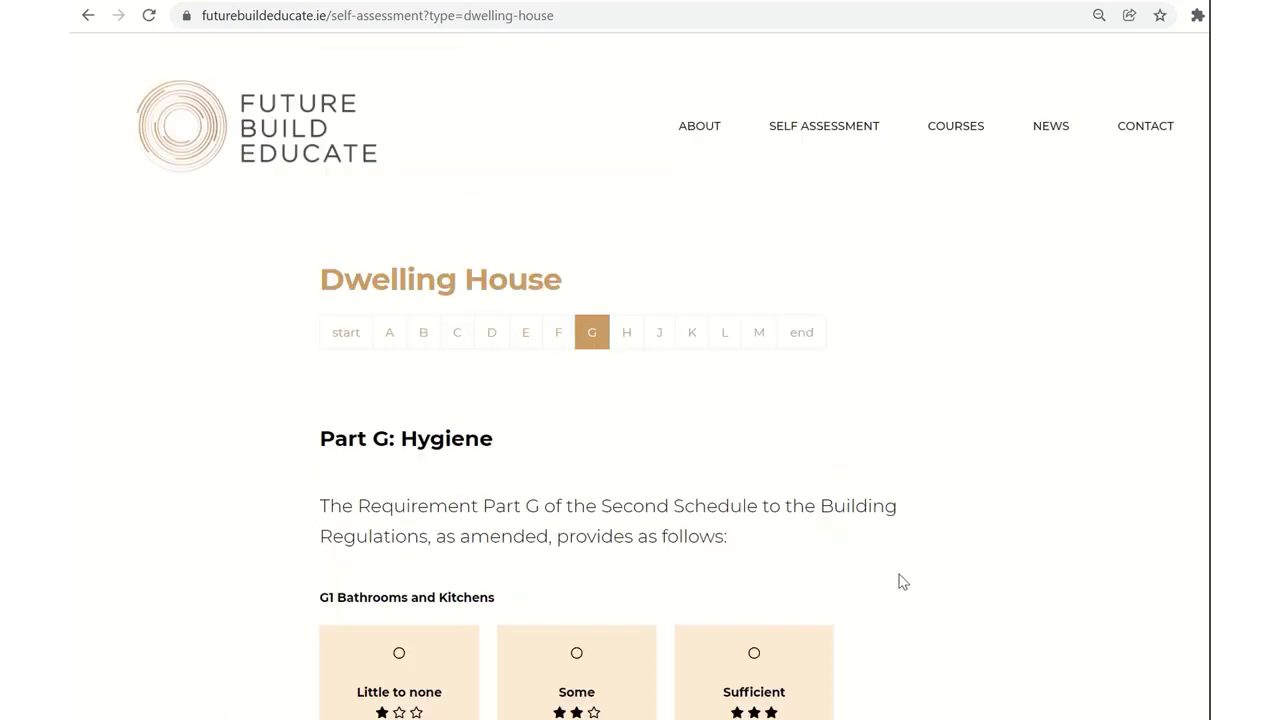
scroll(903, 581, down, 2)
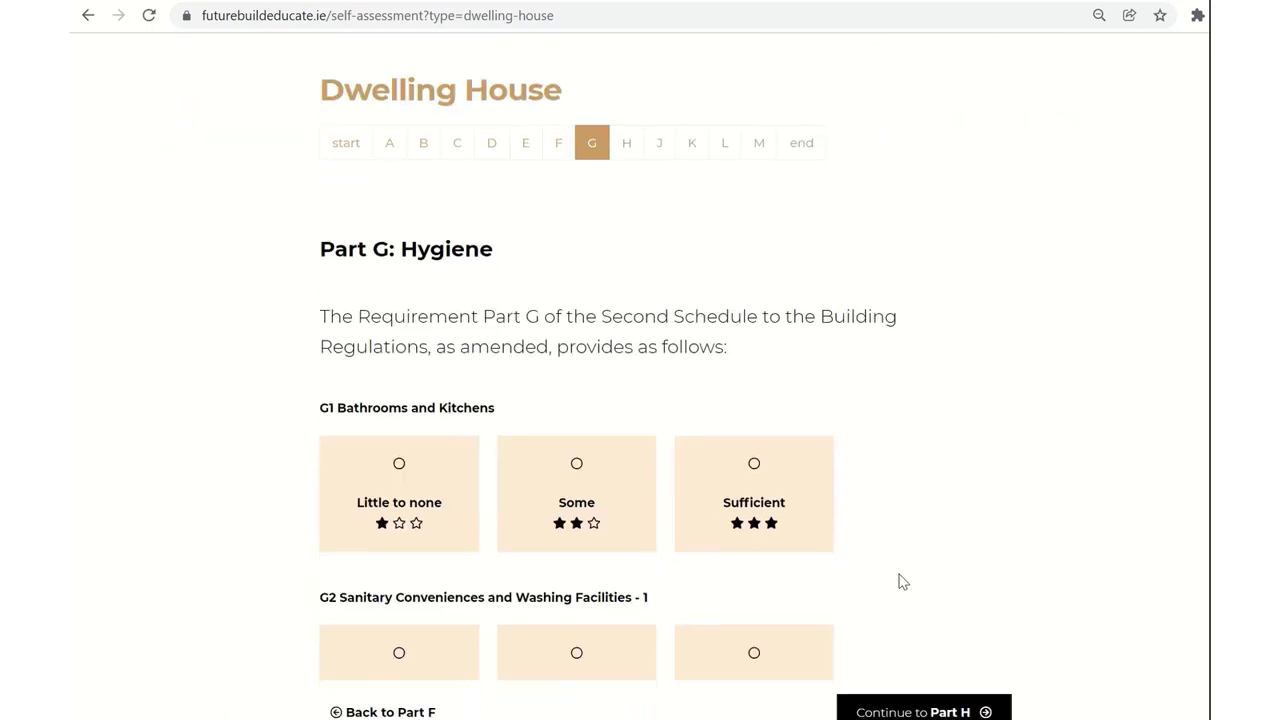
click(918, 702)
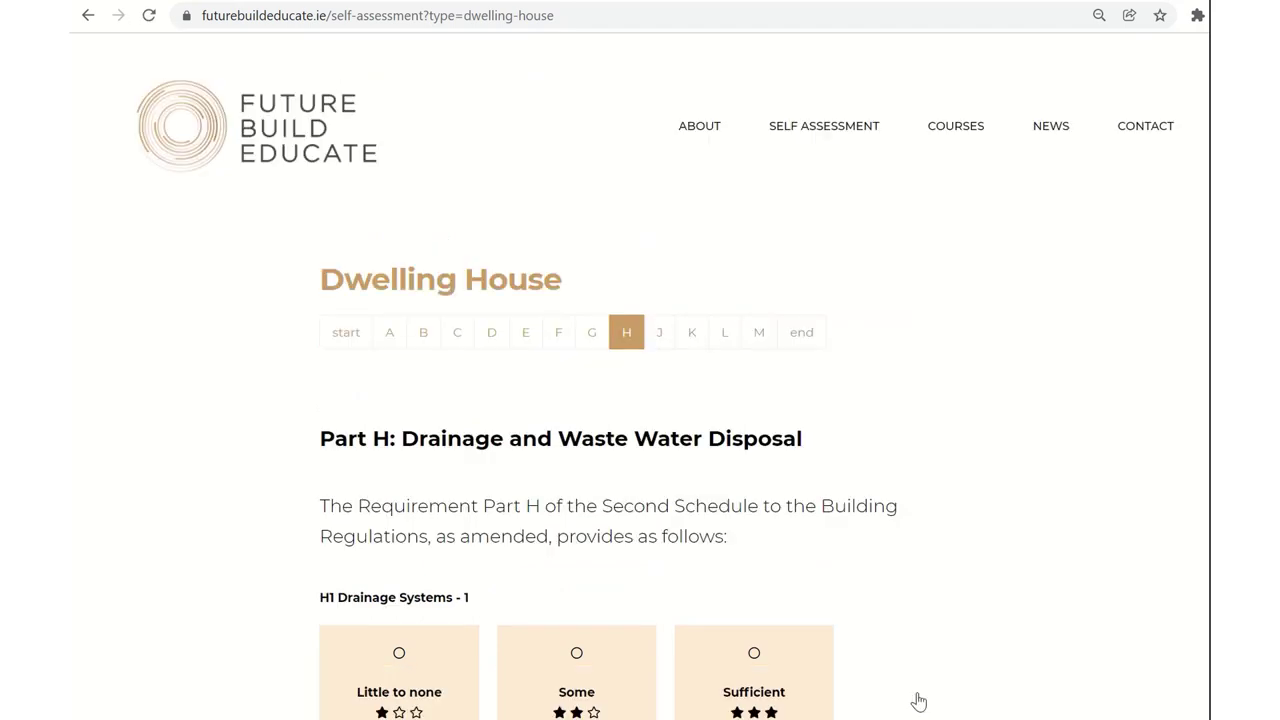
scroll(918, 702, down, 2)
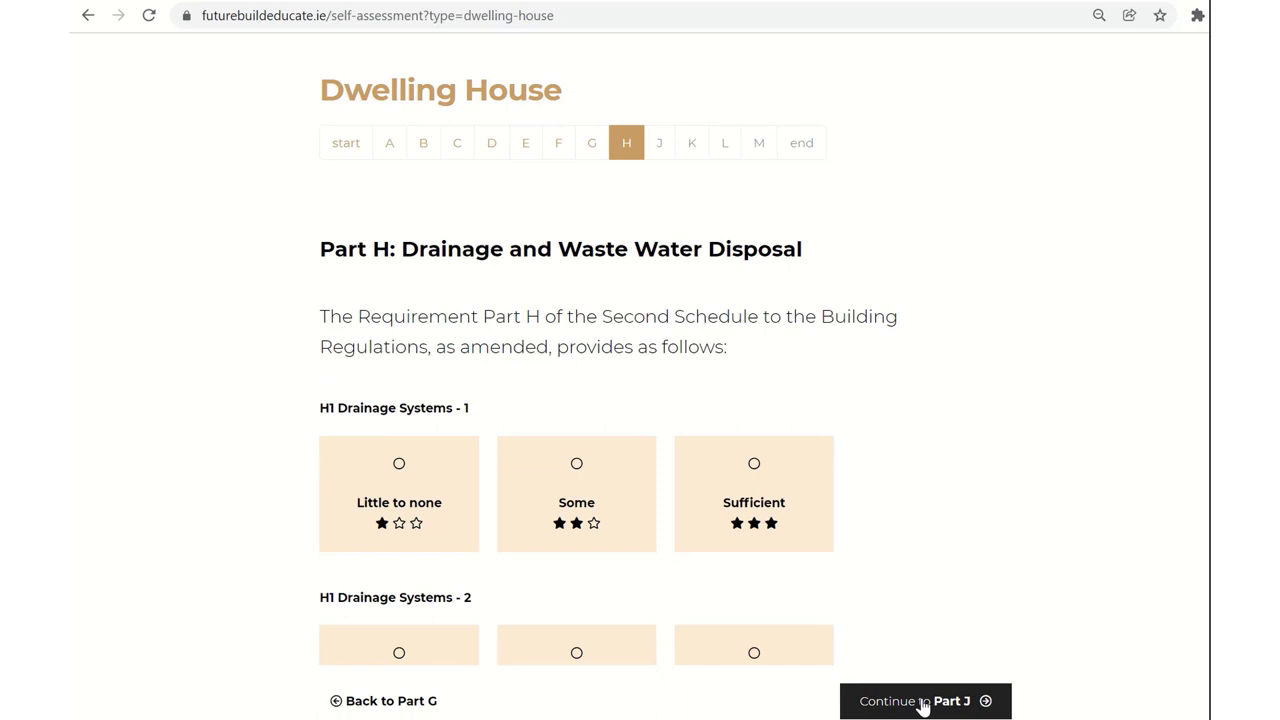
click(922, 704)
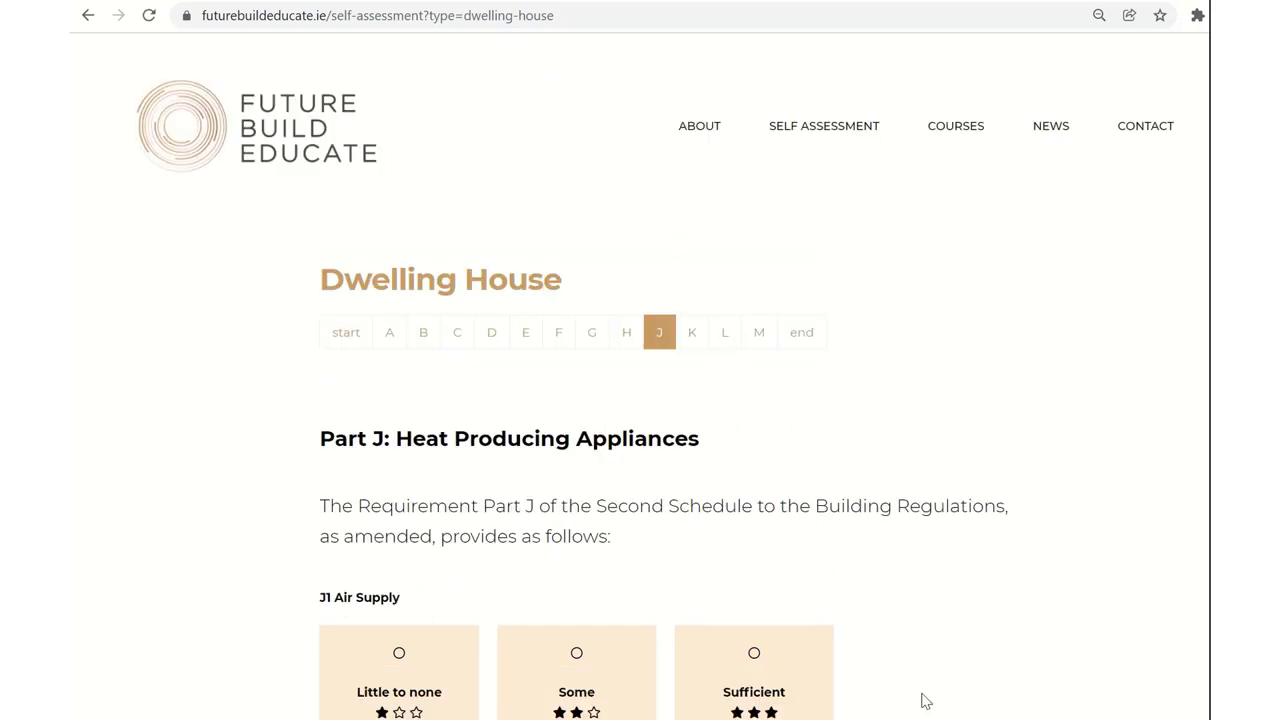
Continue through Part J and Part K to Part L: Conservation of Fuel and Energy - Dwellings without rating anything
scroll(922, 631, down, 2)
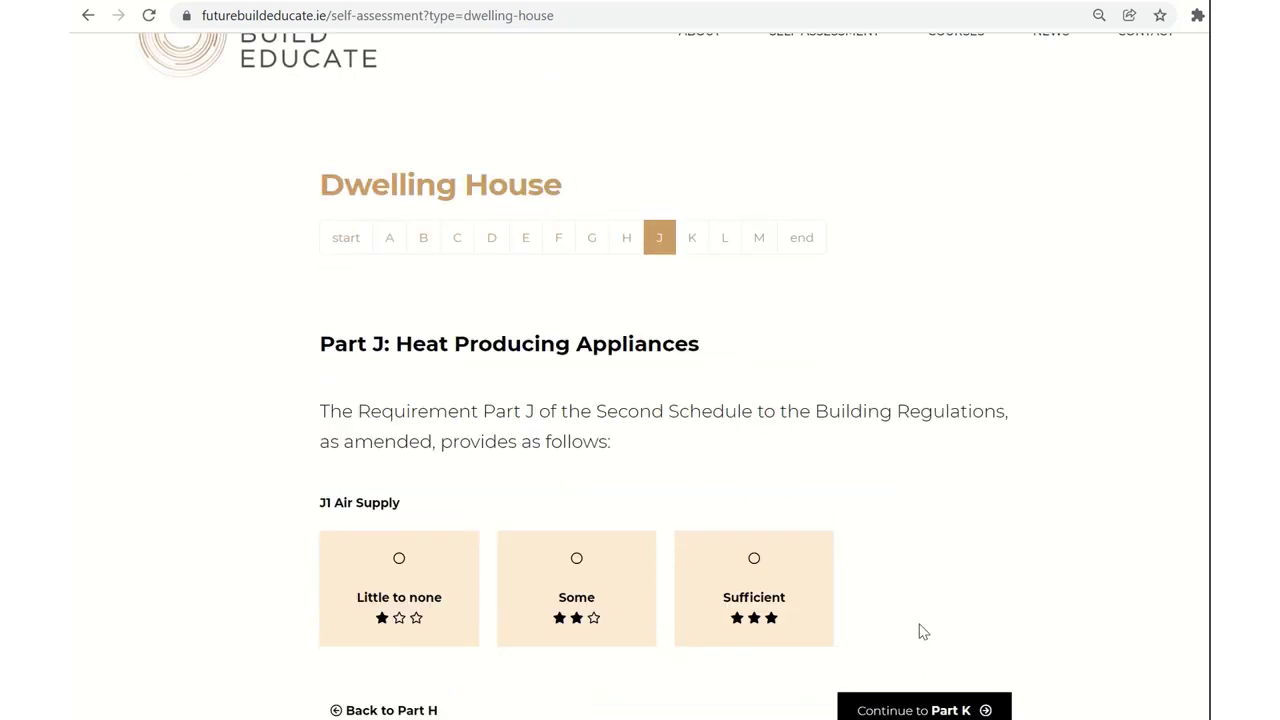
click(914, 699)
scroll(918, 670, down, 3)
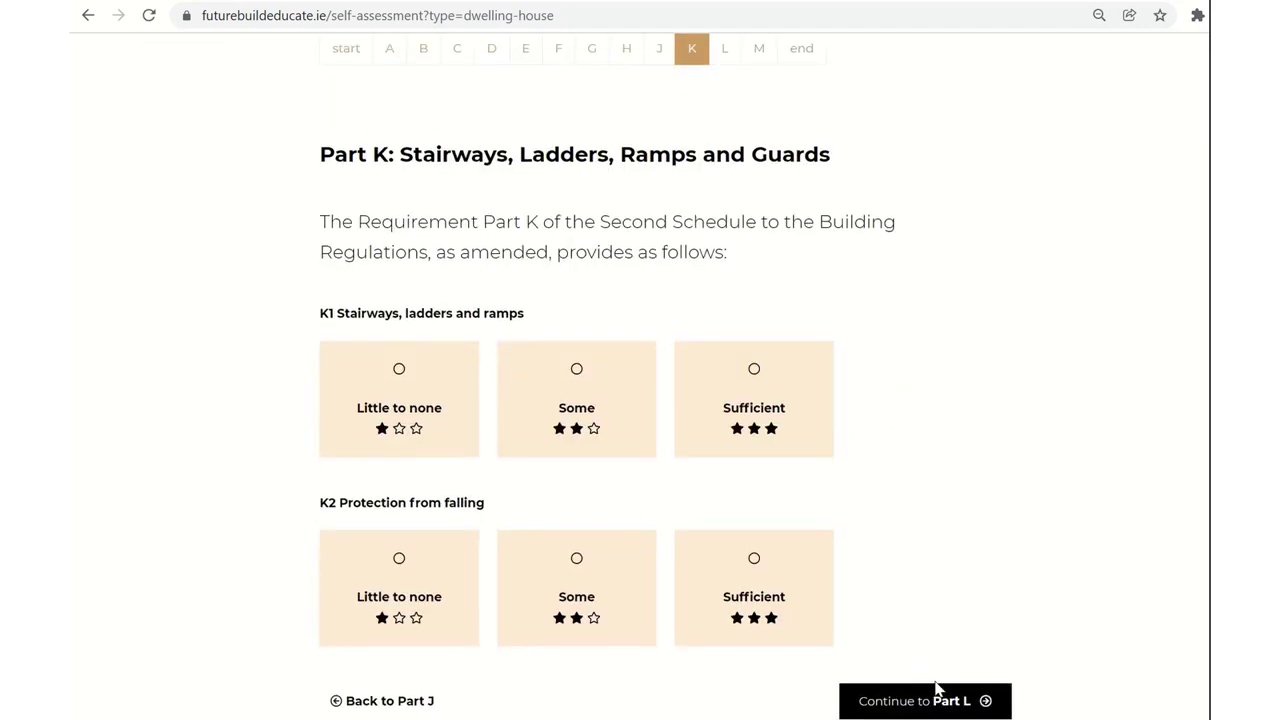
click(930, 703)
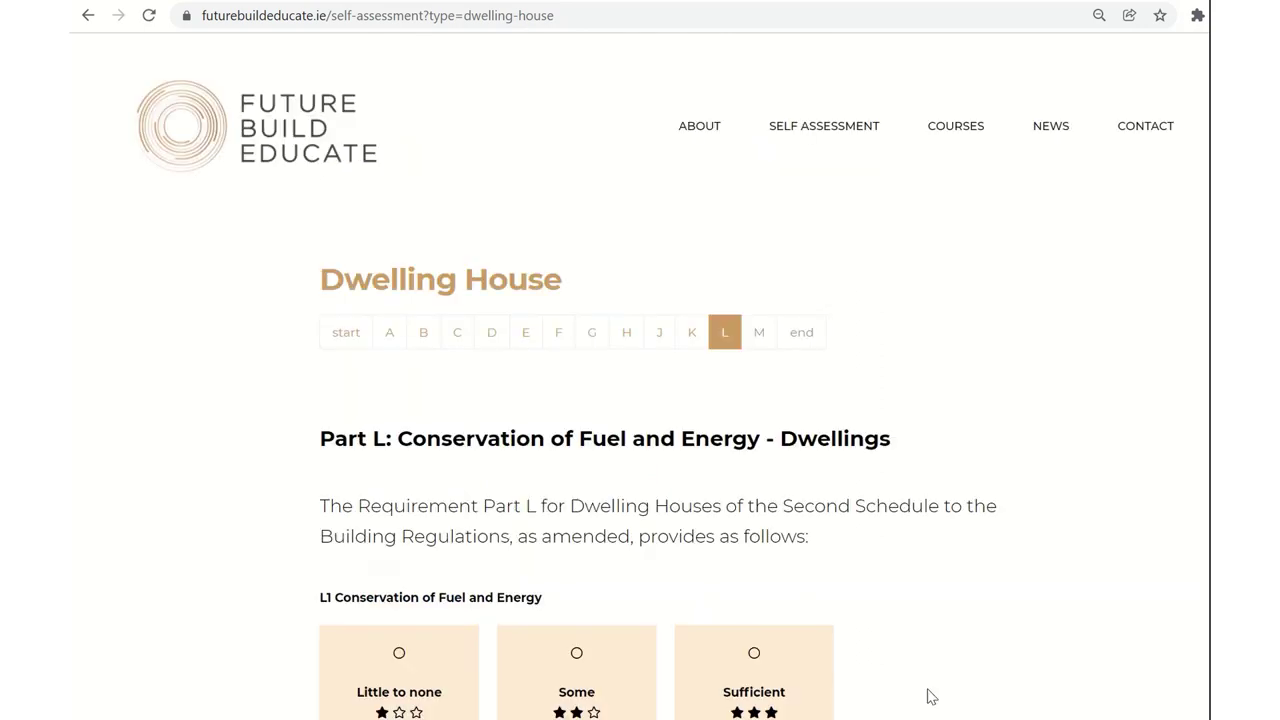
Look through the Part L requirements down to Regulation 5 and continue to Part M: Access and Use
scroll(930, 697, down, 1)
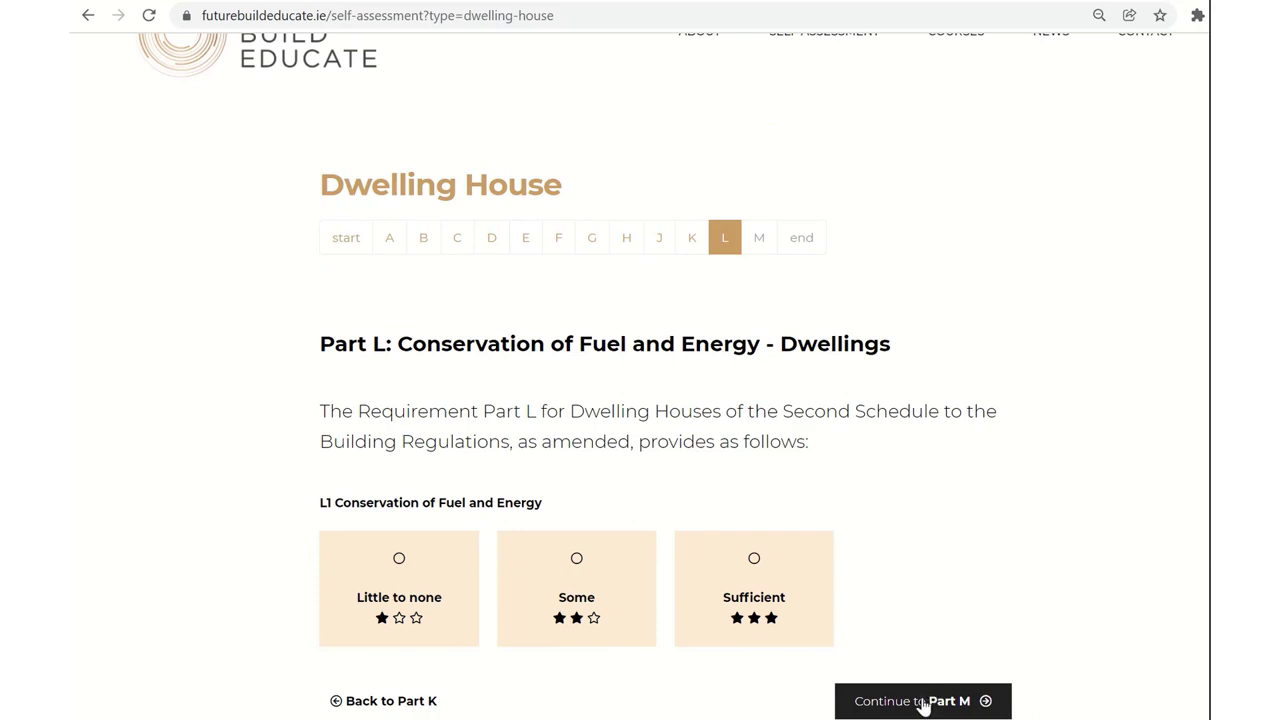
scroll(903, 545, down, 8)
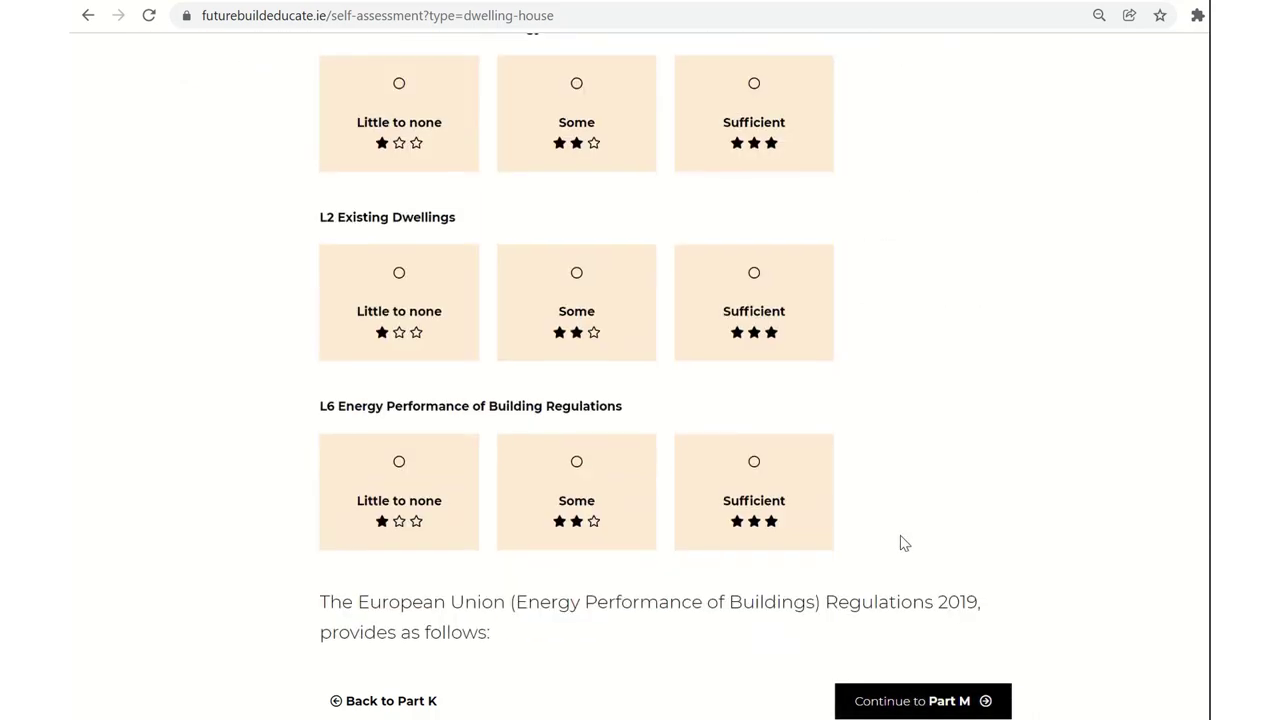
scroll(903, 545, down, 1)
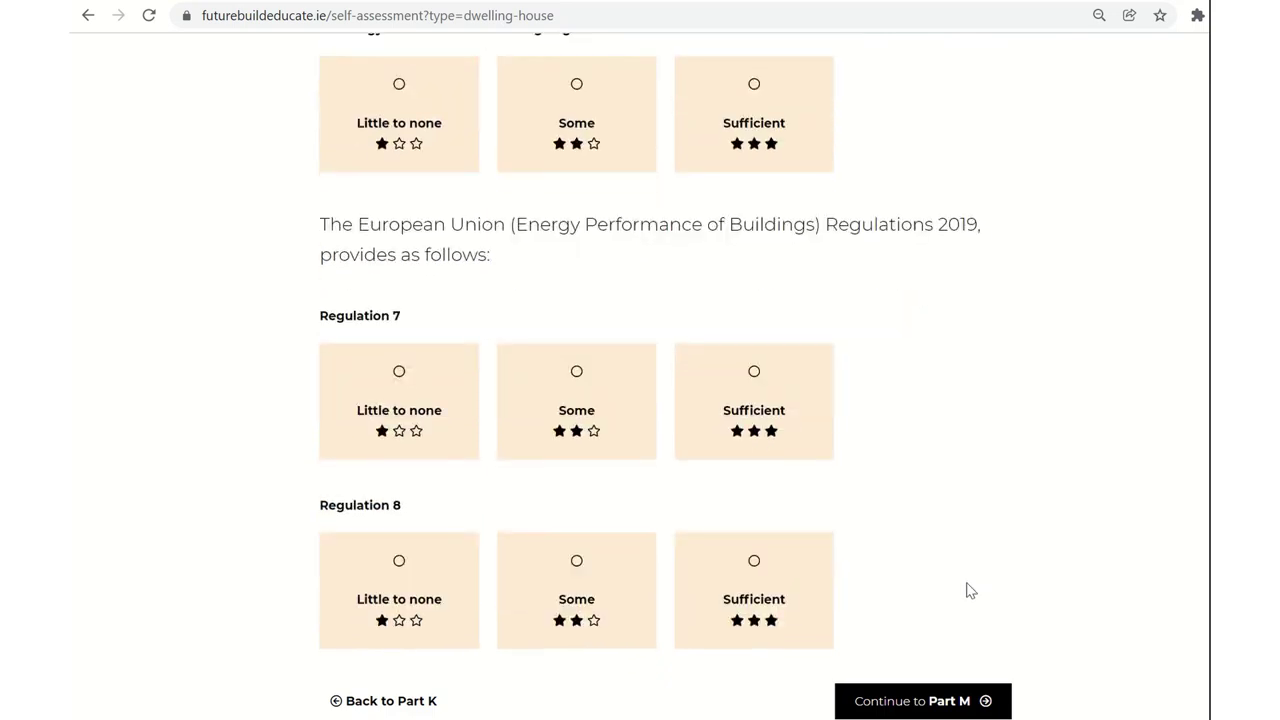
scroll(971, 591, down, 2)
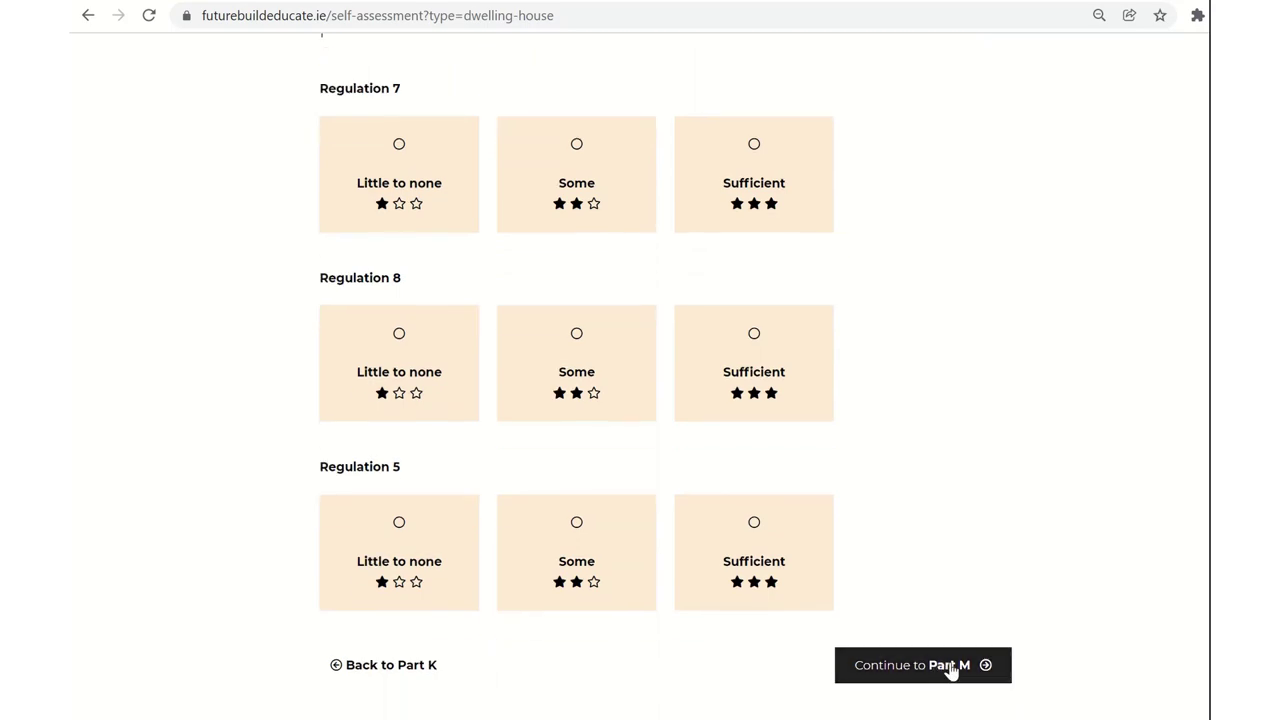
click(948, 668)
Rate M4 Application of the Part as Sufficient in Part M, leaving M1 to M3 unrated
scroll(957, 644, down, 2)
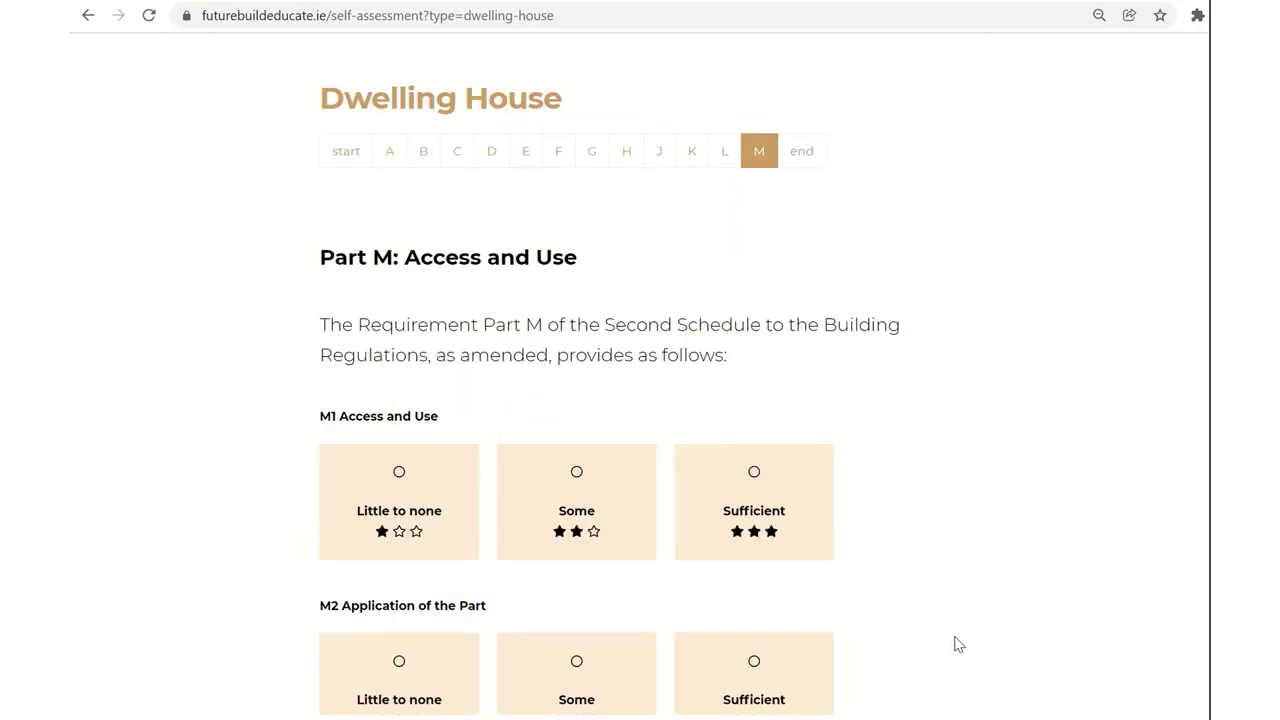
scroll(953, 624, down, 4)
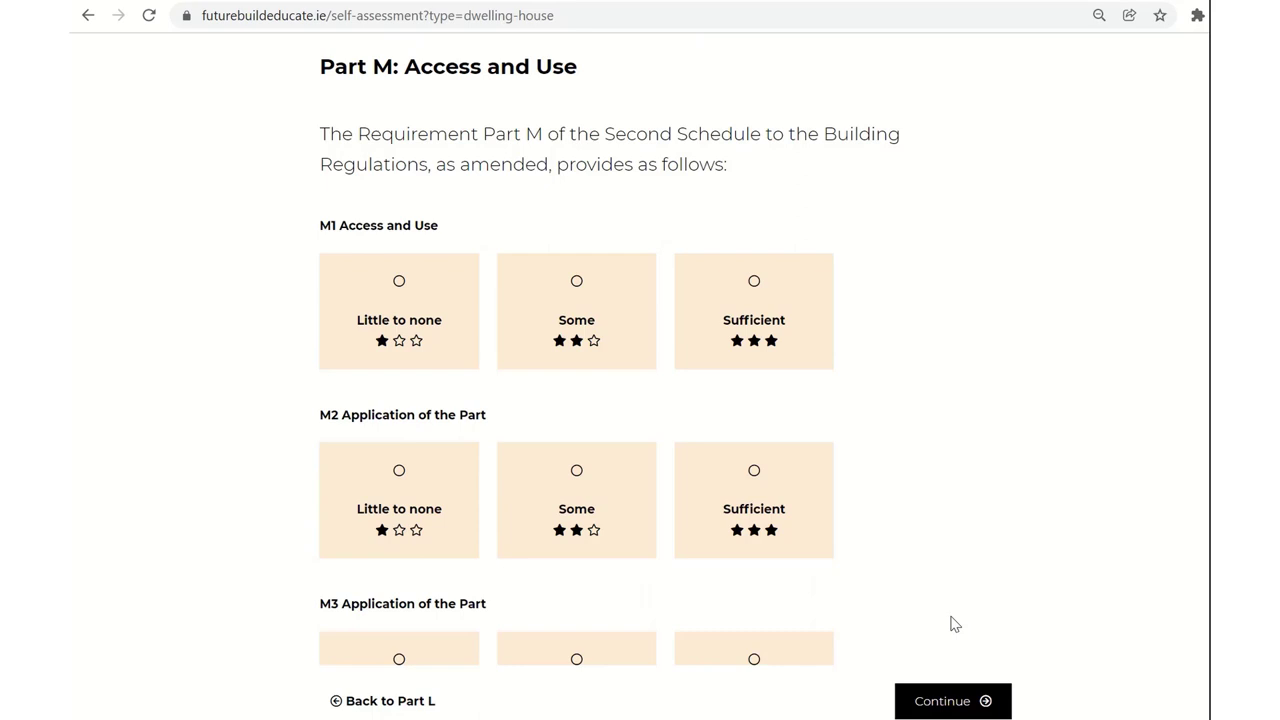
scroll(953, 622, down, 1)
click(789, 622)
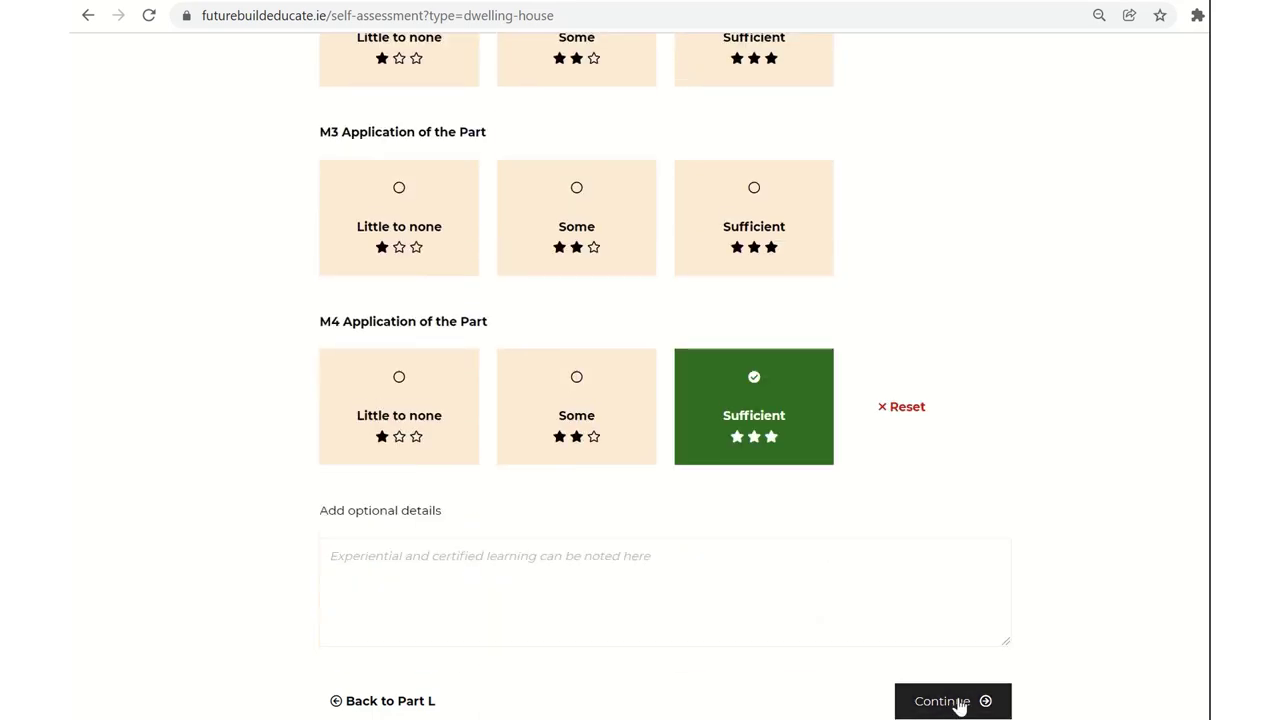
Add the optional details "Postgrad" to M4 Application of the Part and continue to the Self-Assessment Form Evaluation
click(659, 590)
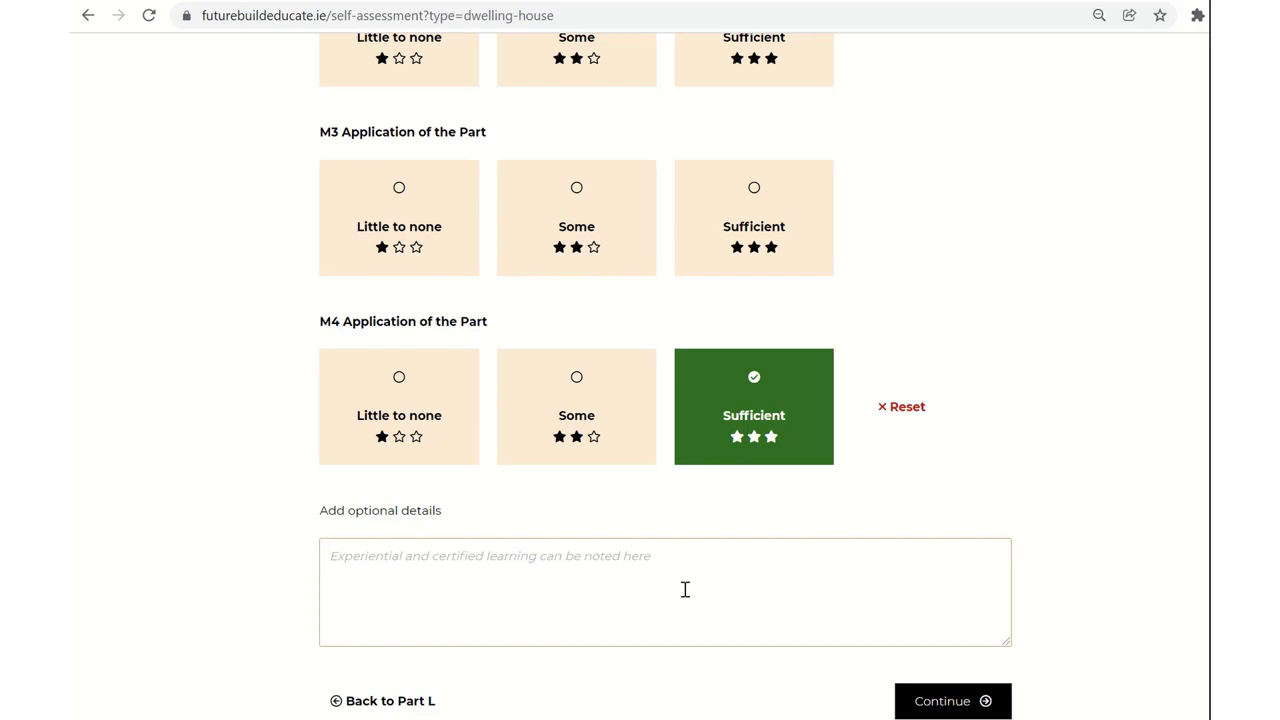
text(Postgrad)
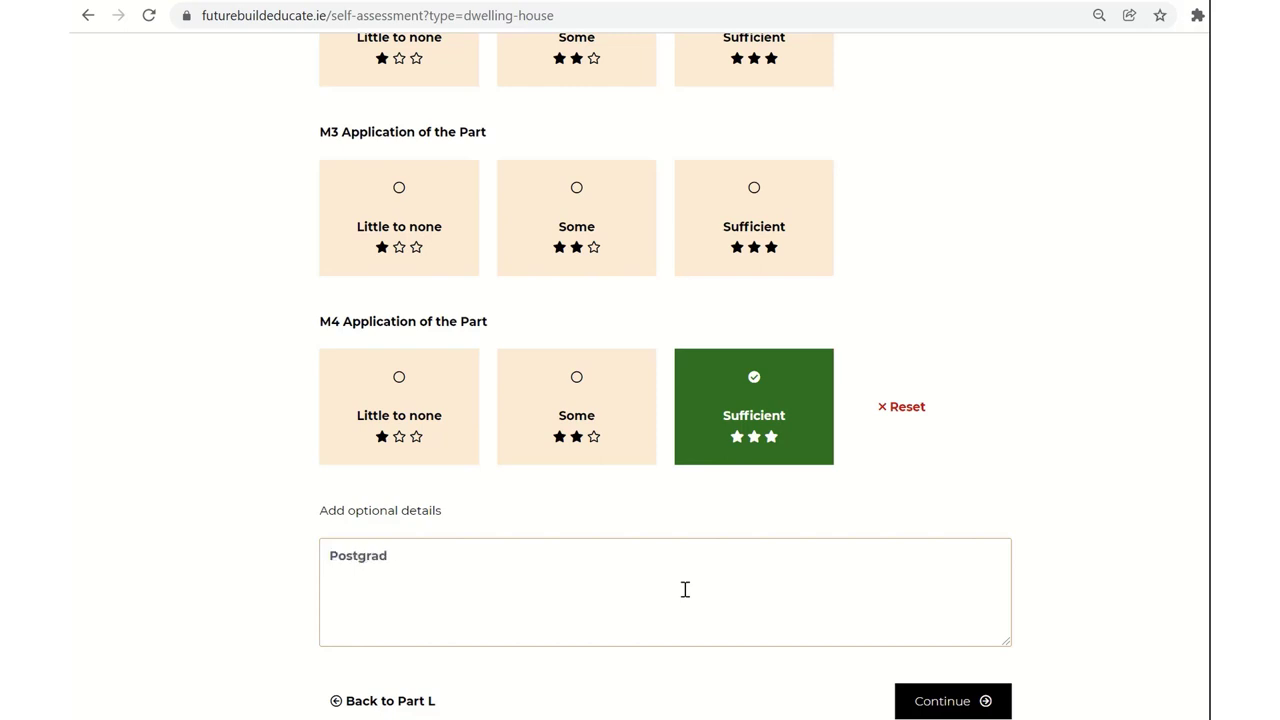
click(931, 697)
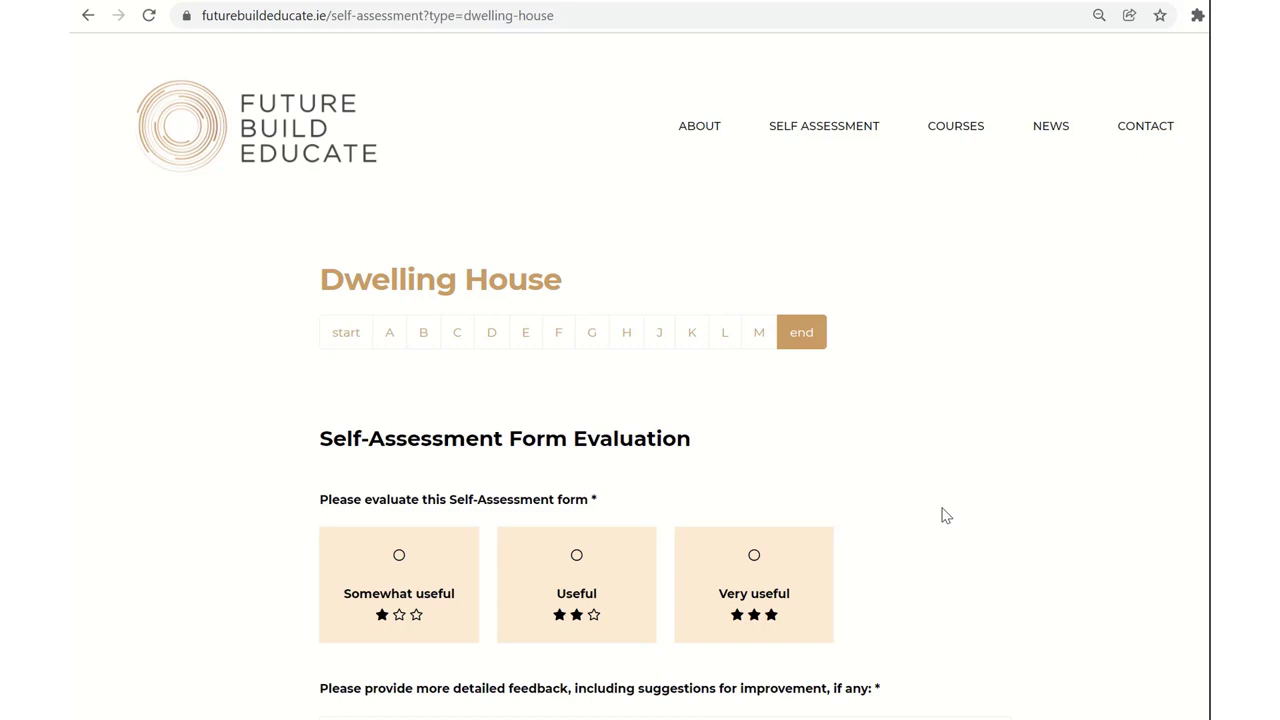
Rate the self-assessment form as Very useful and enter "No comment to add" as the detailed feedback
scroll(944, 514, down, 2)
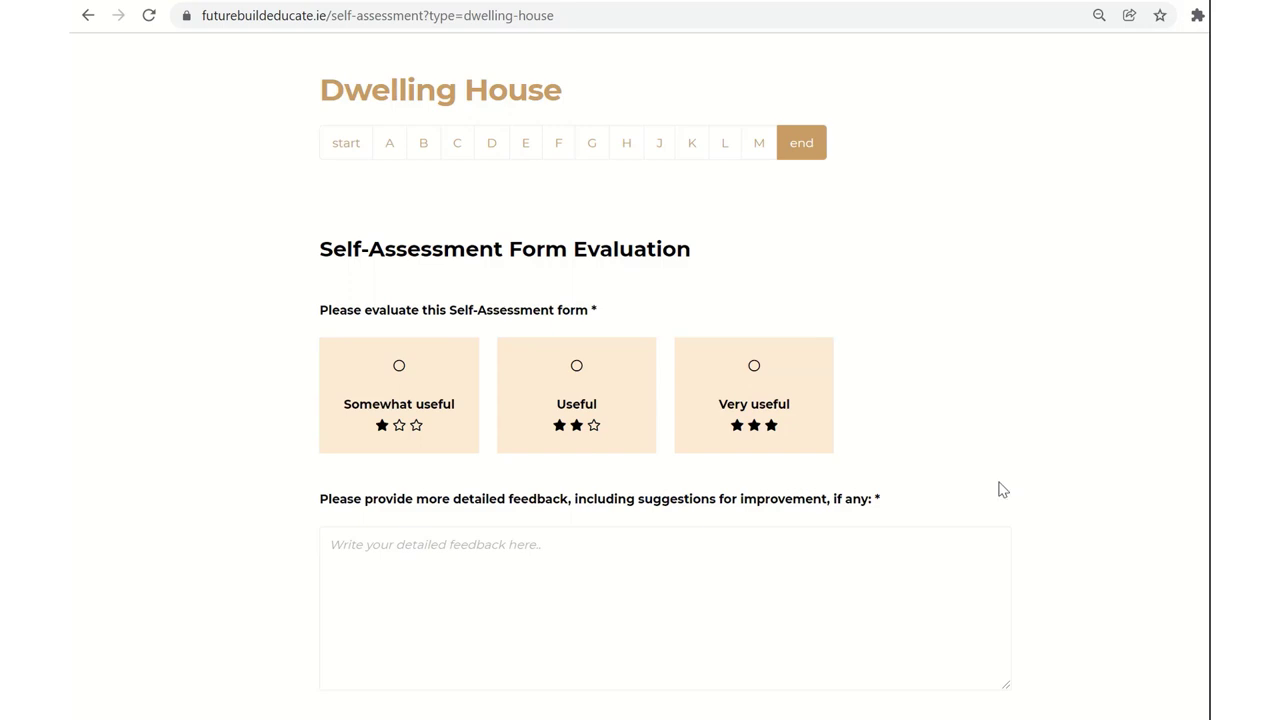
click(774, 422)
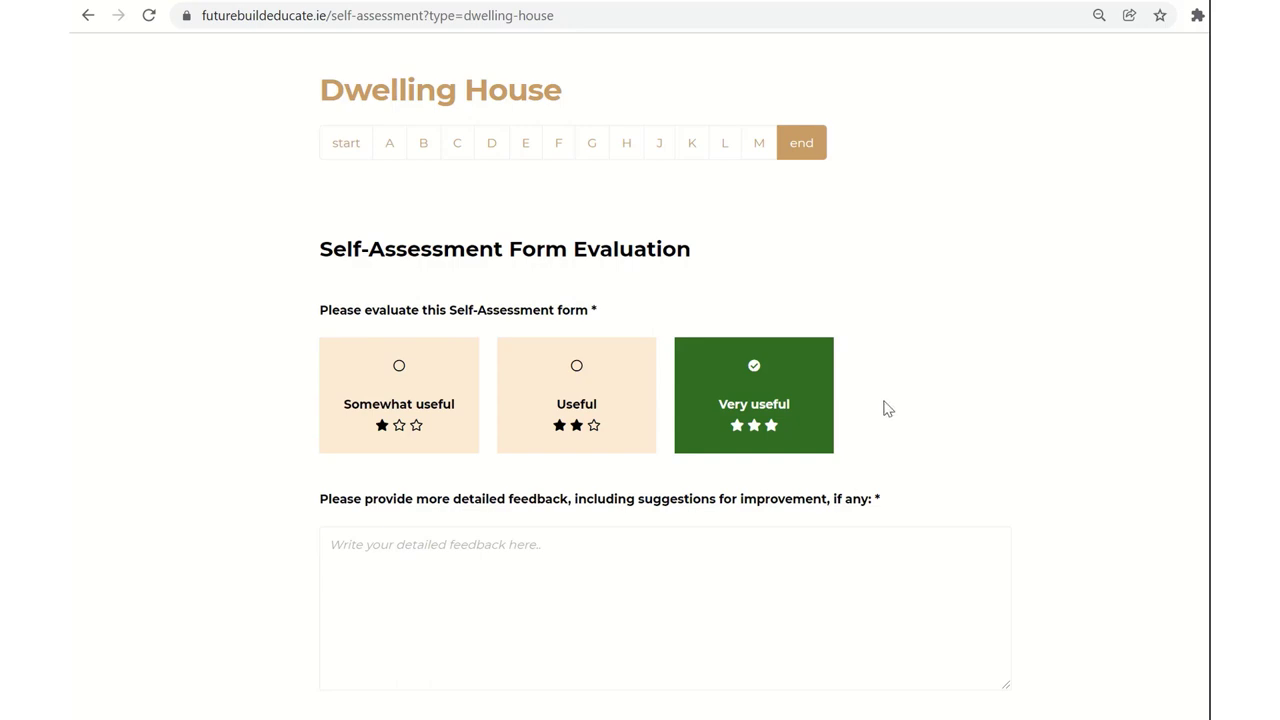
click(579, 594)
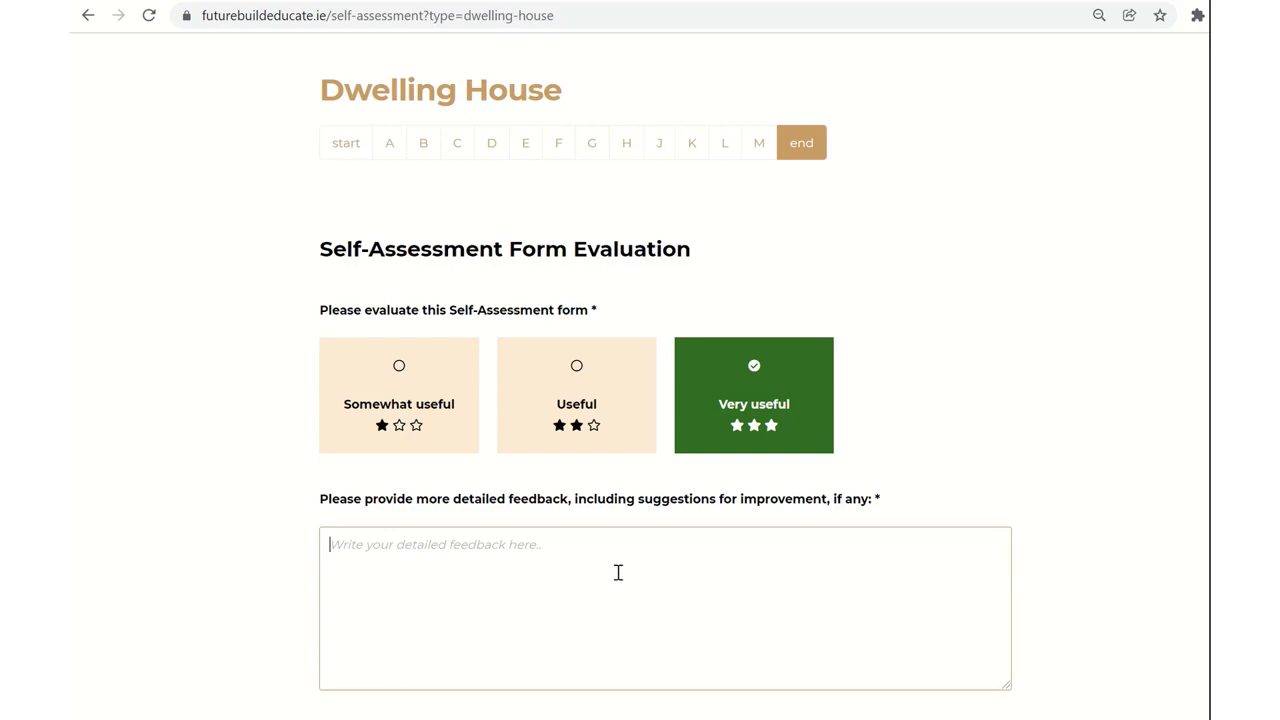
text(No)
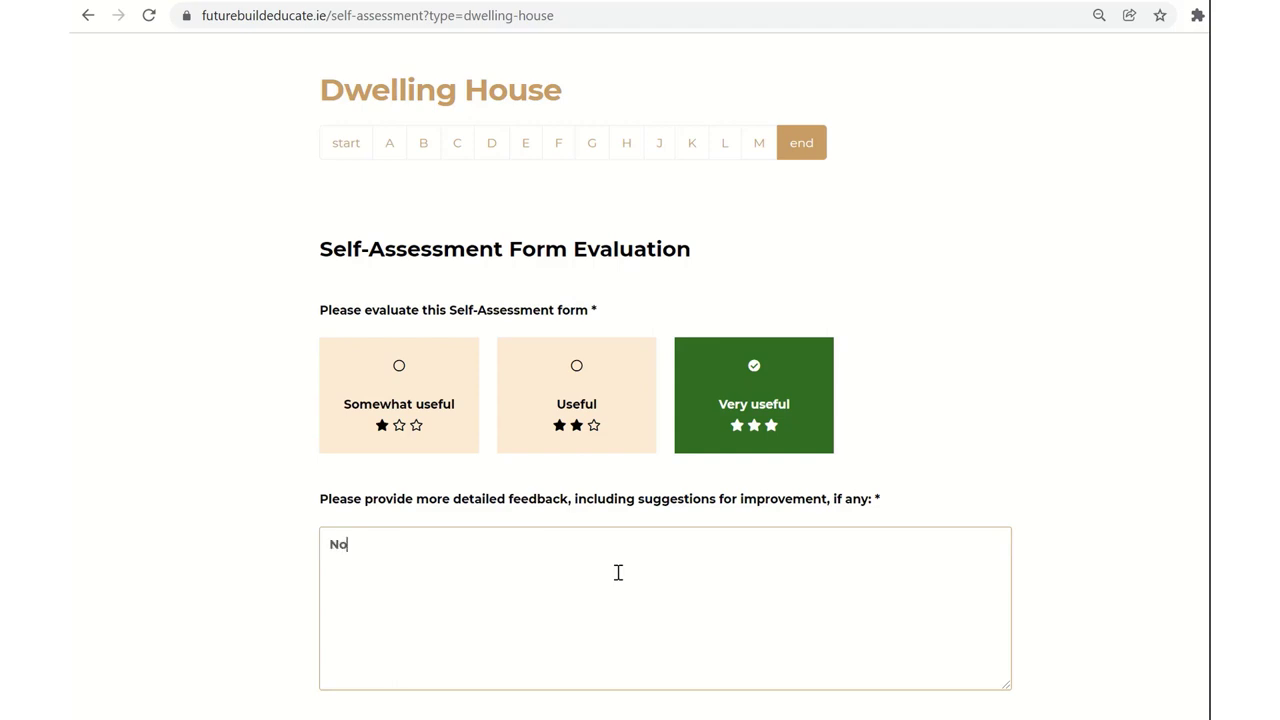
text( comment to add)
Submit the completed self-assessment, download its PDF and open the downloaded file
scroll(1047, 556, down, 1)
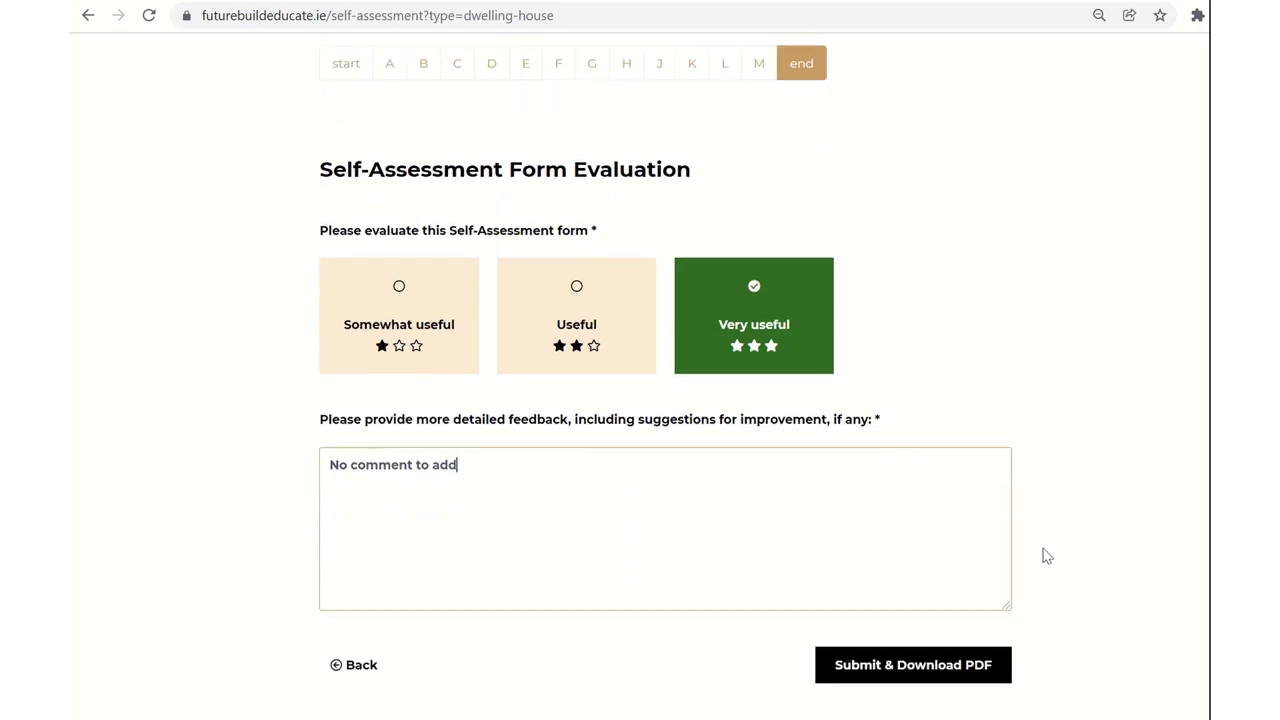
click(919, 678)
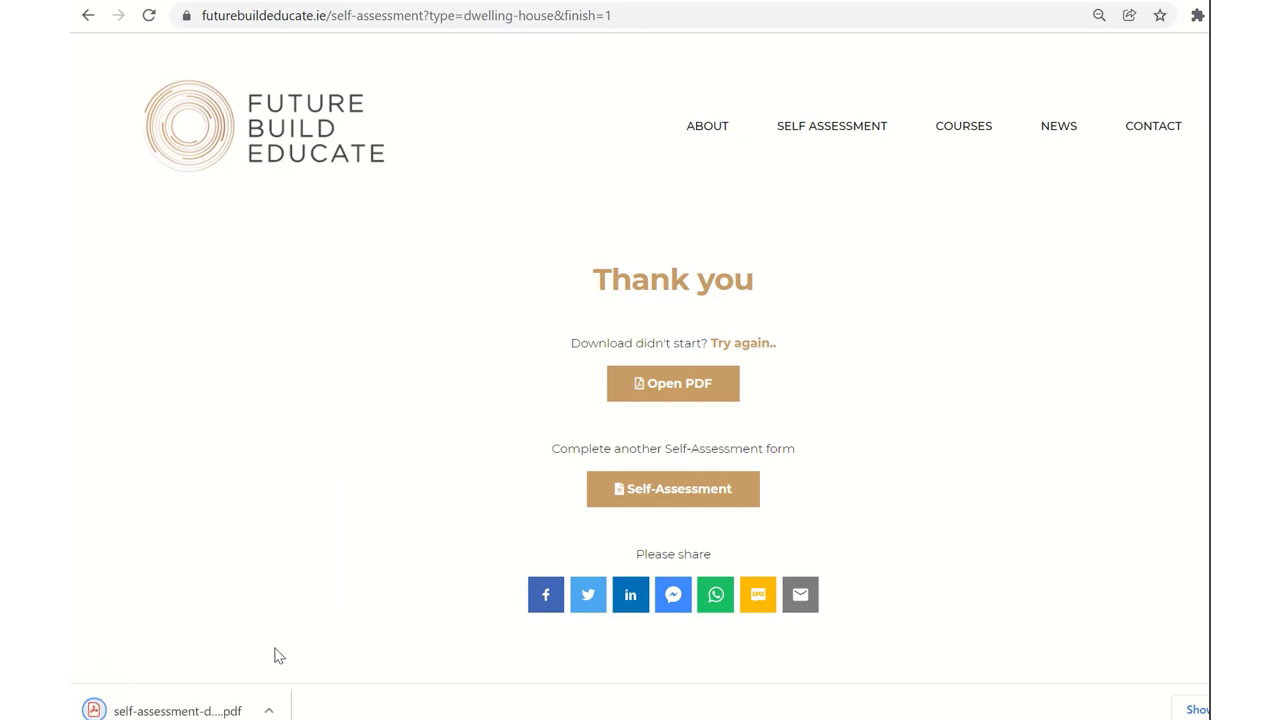
click(183, 711)
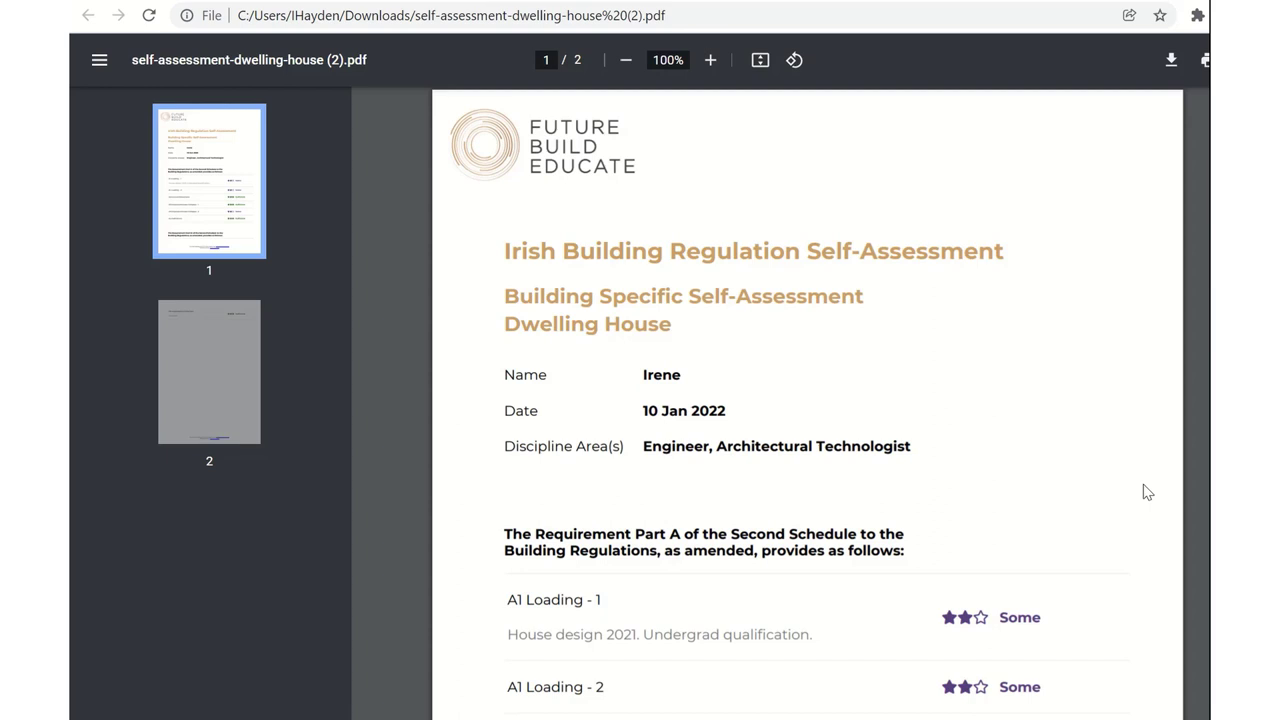
Review the PDF's header details and Part A ratings, highlighting the optional details recorded under A1 Loading - 1
scroll(1147, 492, down, 2)
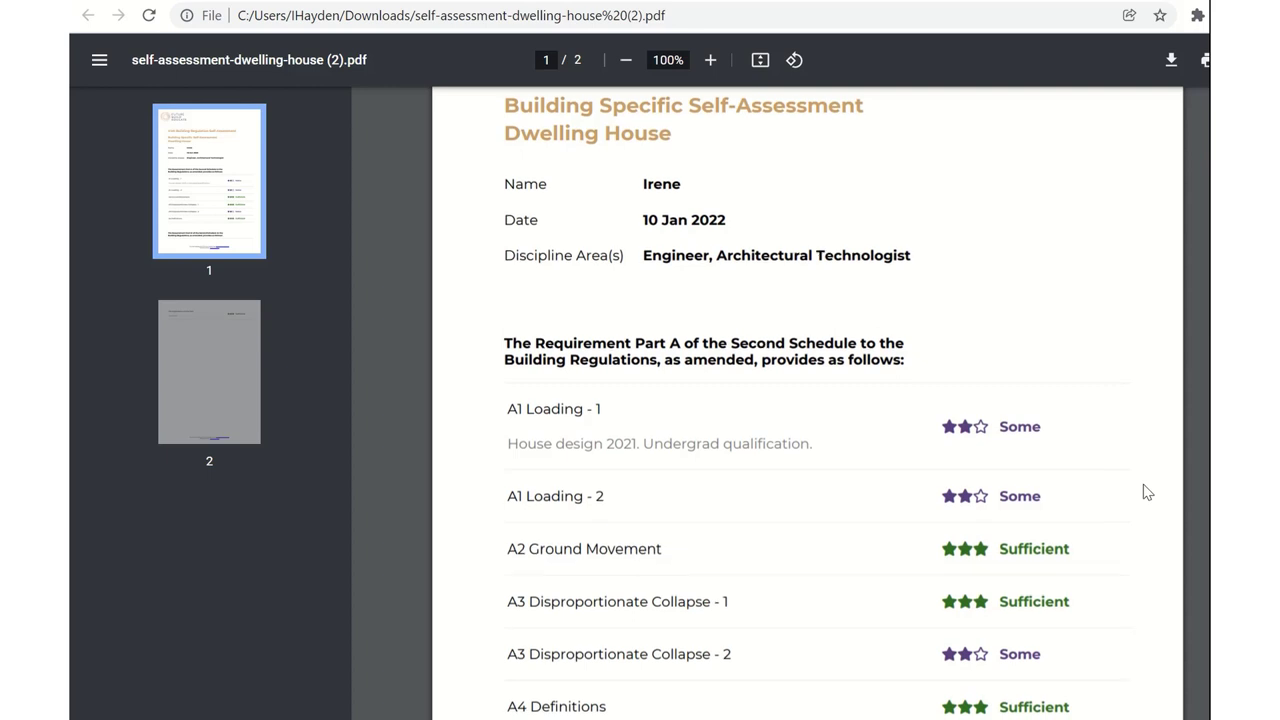
scroll(1147, 492, down, 1)
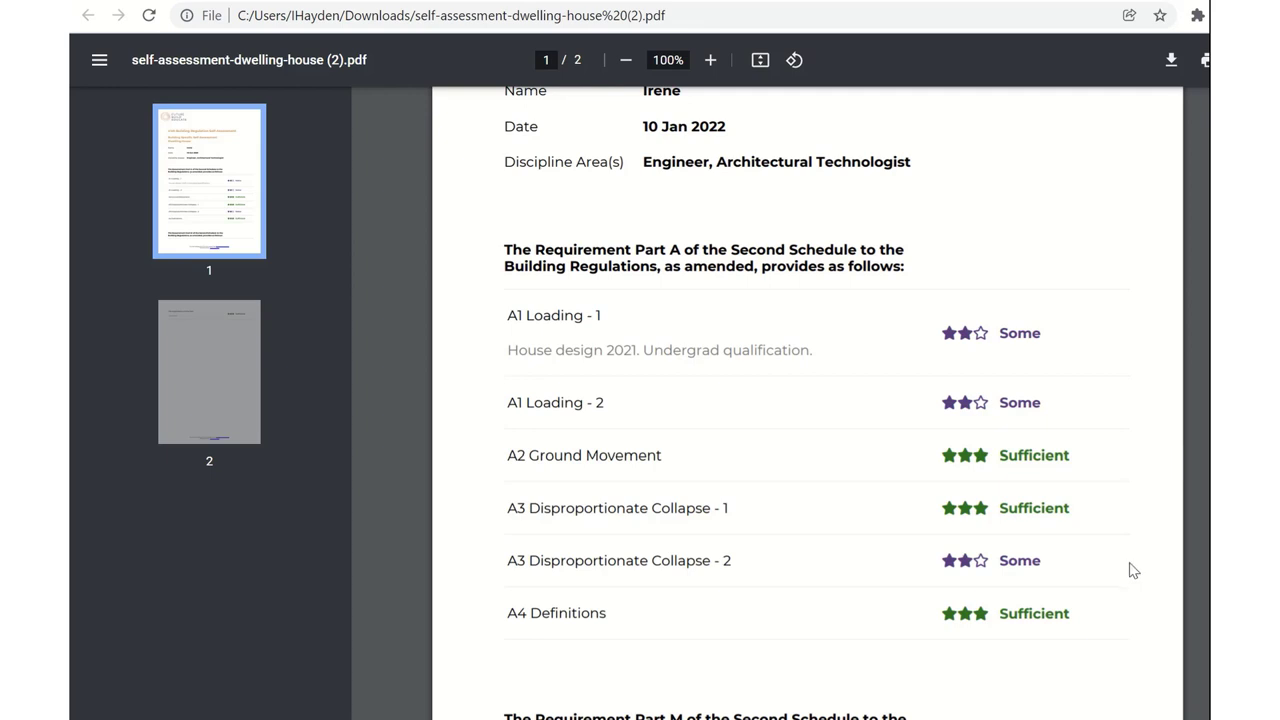
scroll(1132, 570, up, 2)
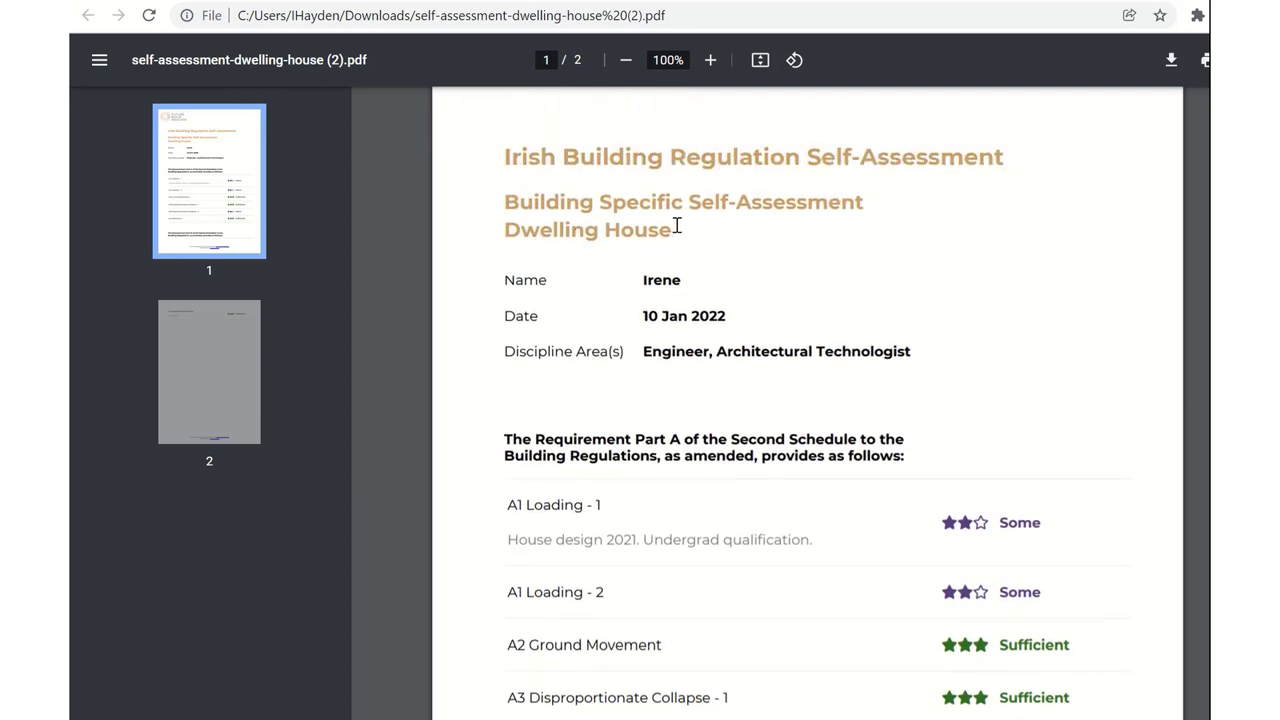
scroll(1160, 420, down, 2)
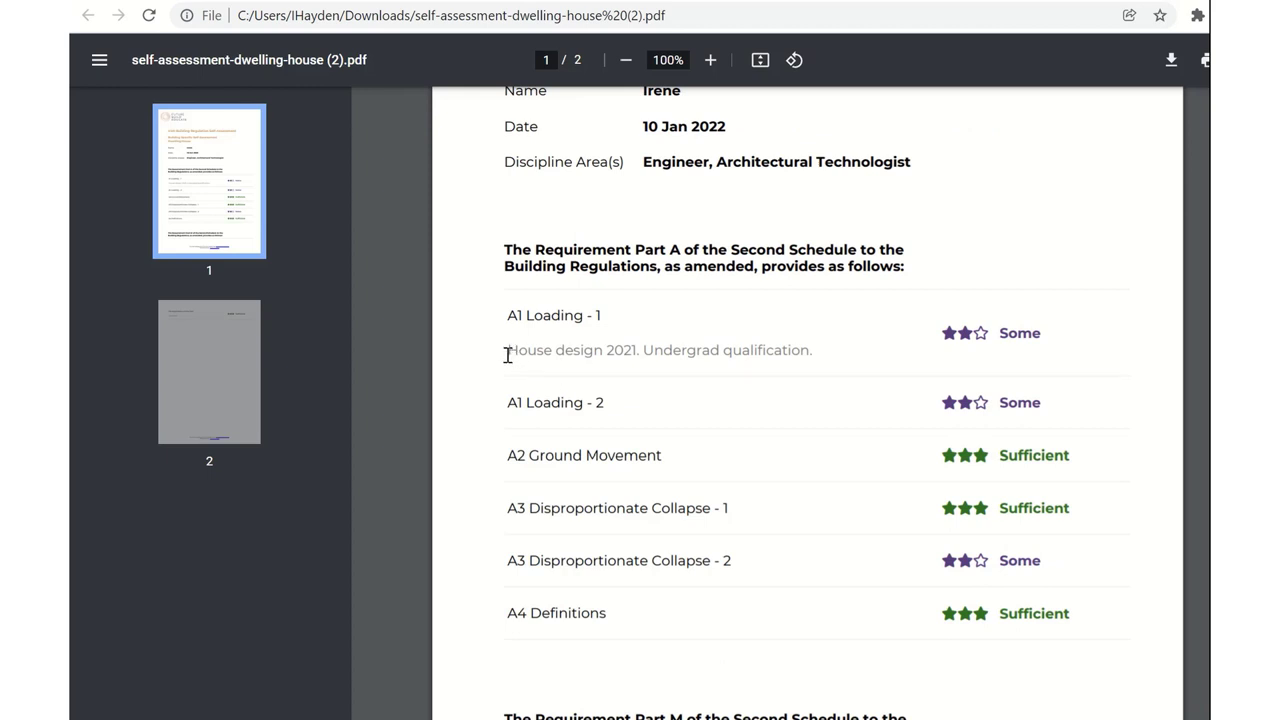
drag(508, 354, 823, 349)
click(823, 351)
Read through the Part M section onto the PDF's second page, then return to the Part A ratings on the first page
scroll(826, 394, down, 3)
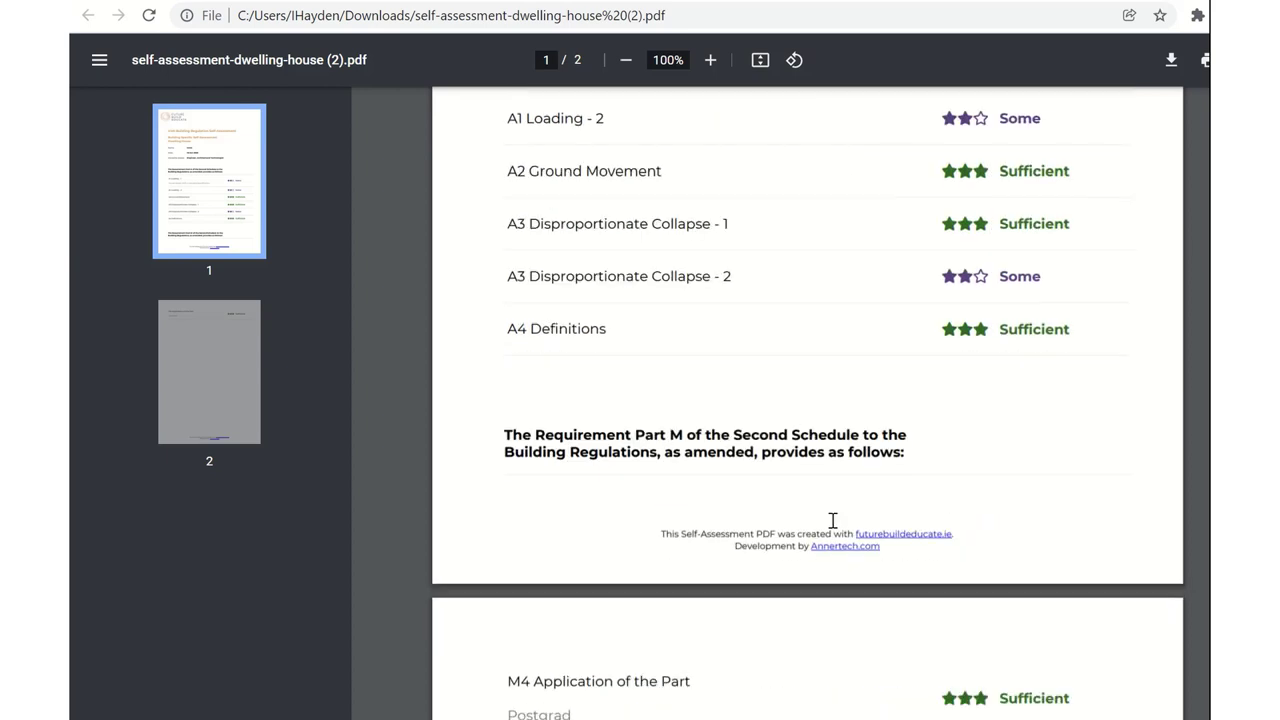
scroll(1102, 504, up, 1)
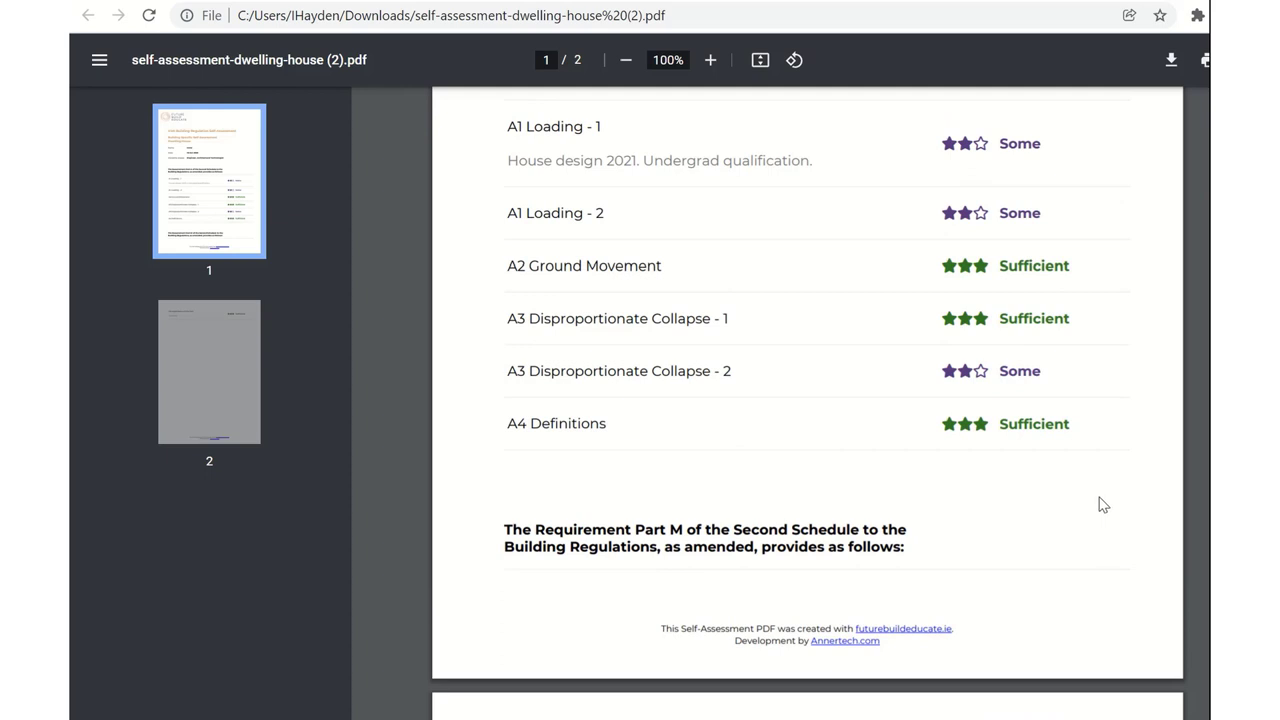
scroll(1102, 504, down, 4)
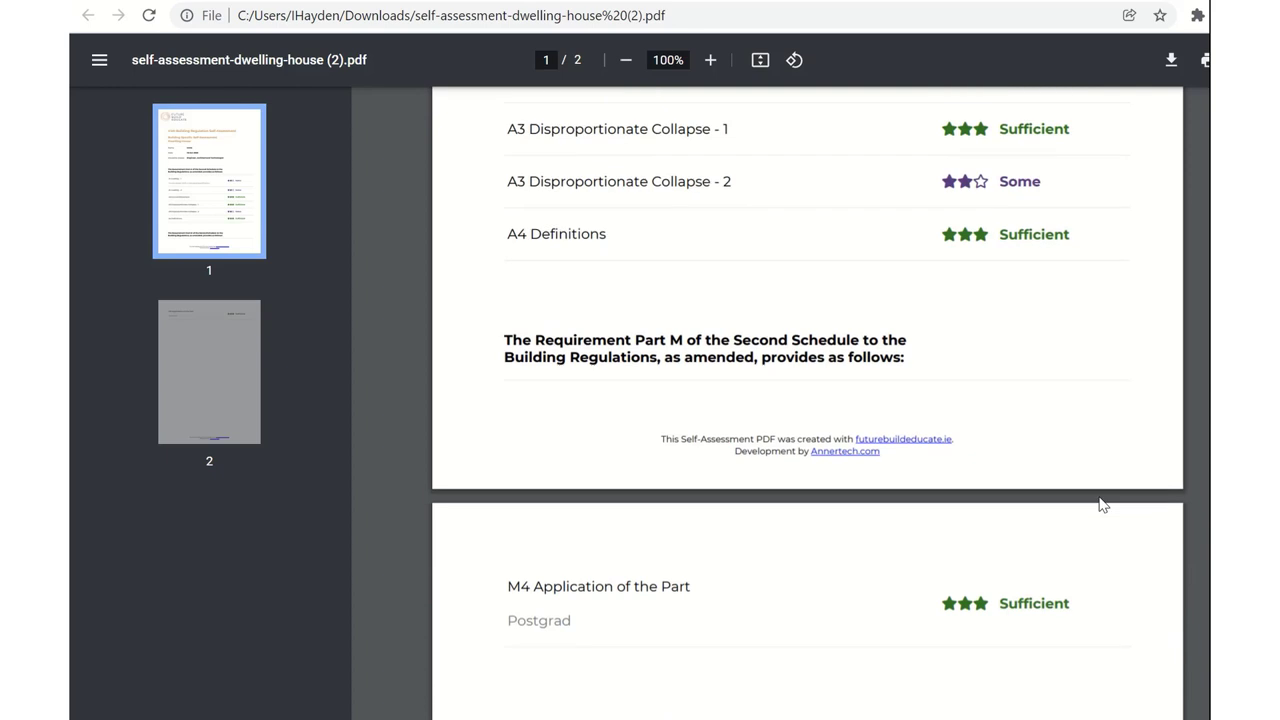
scroll(1102, 504, down, 2)
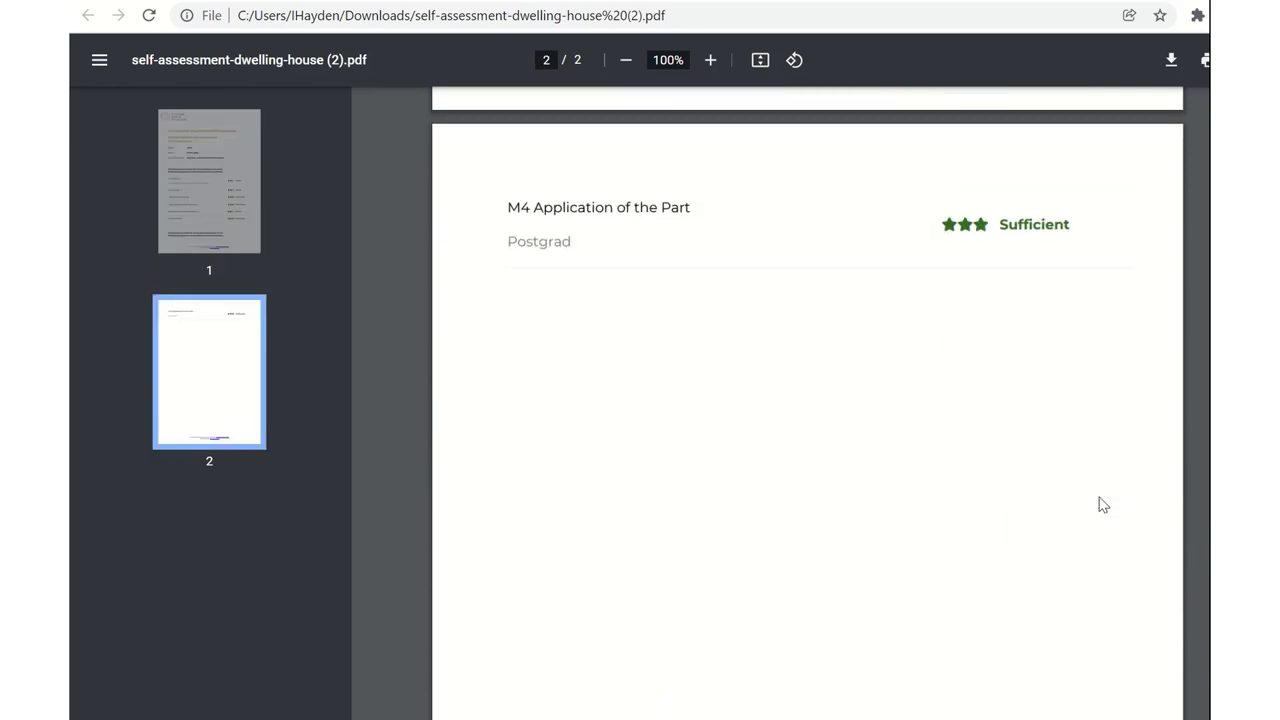
scroll(1102, 504, up, 6)
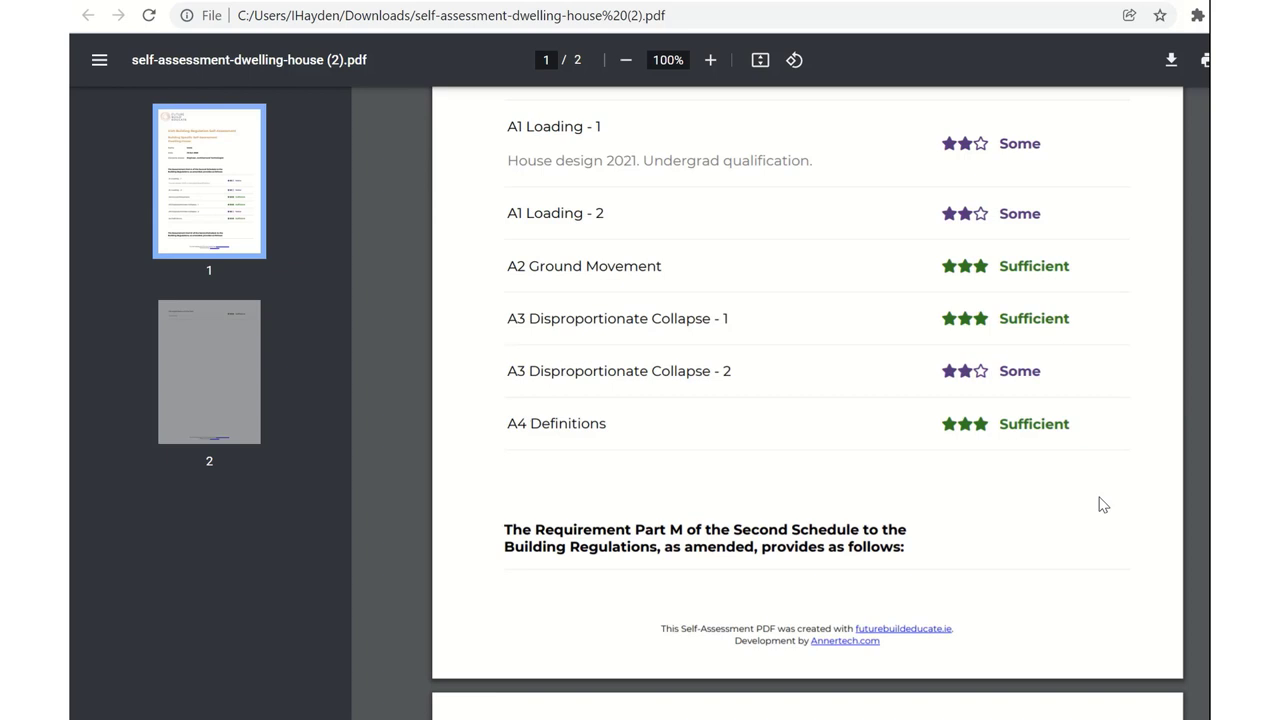
scroll(1128, 512, up, 2)
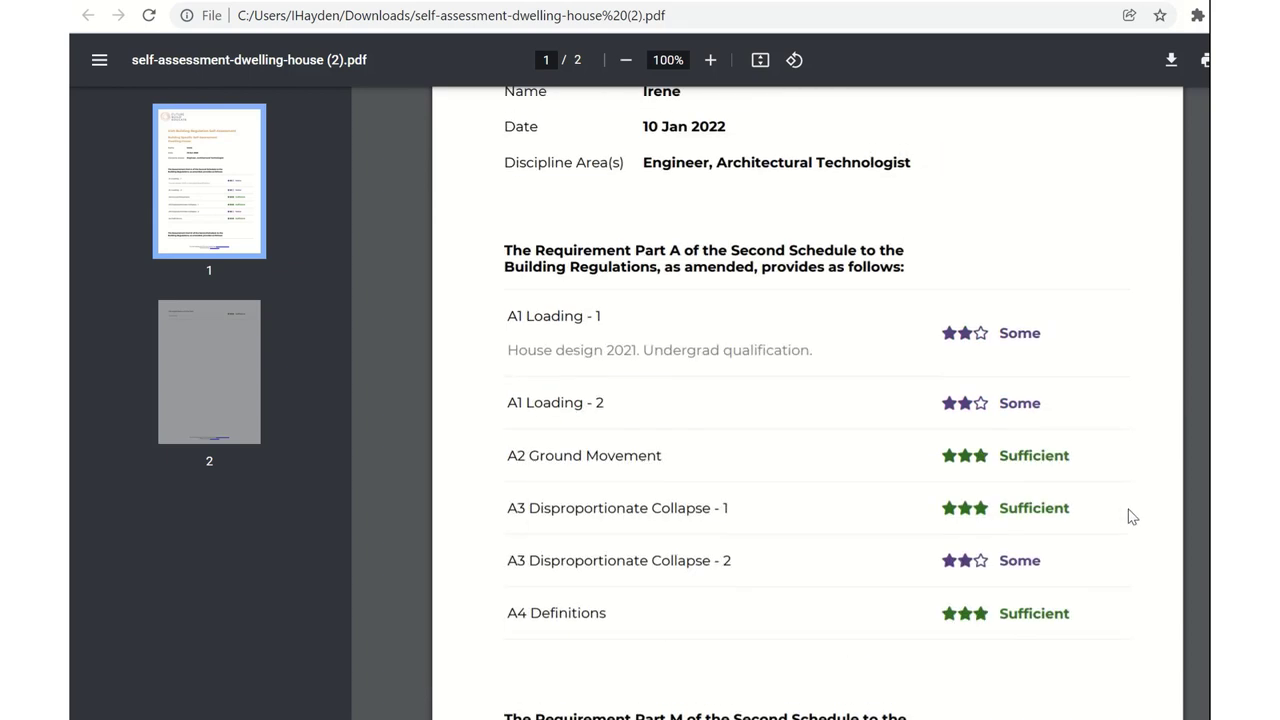
scroll(1129, 510, up, 3)
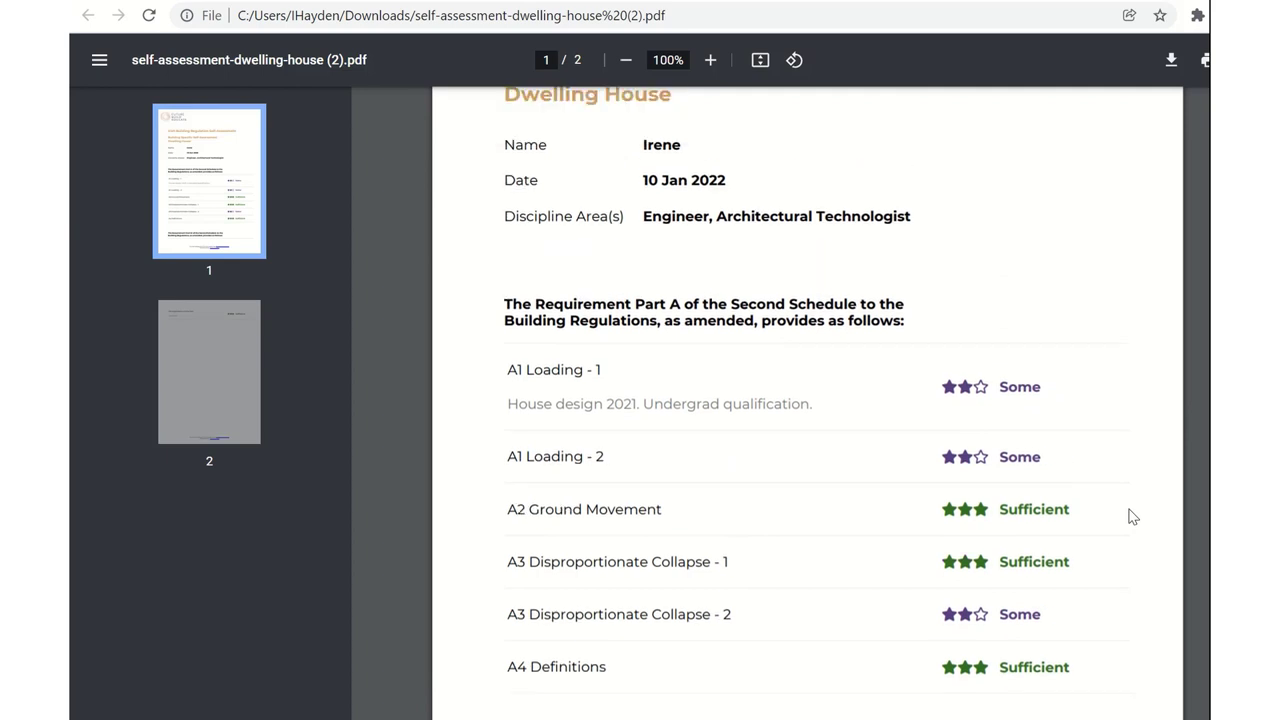